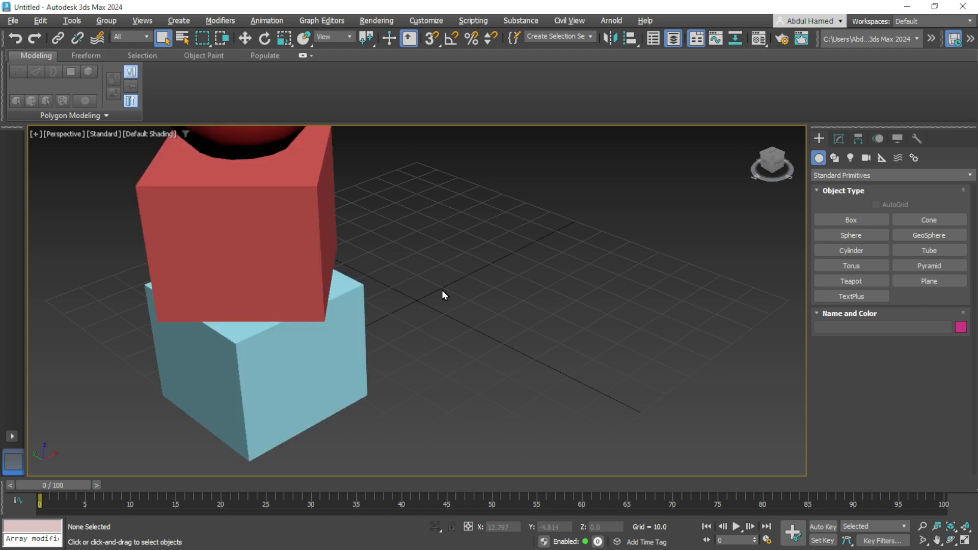
Step: Create a square-based box centred on the grid, about 55.4 long, 55.4 wide and 42.2 high
{"action": "middle_click_drag", "start_coordinate": [432, 309], "coordinate": [421, 346], "text": "alt"}
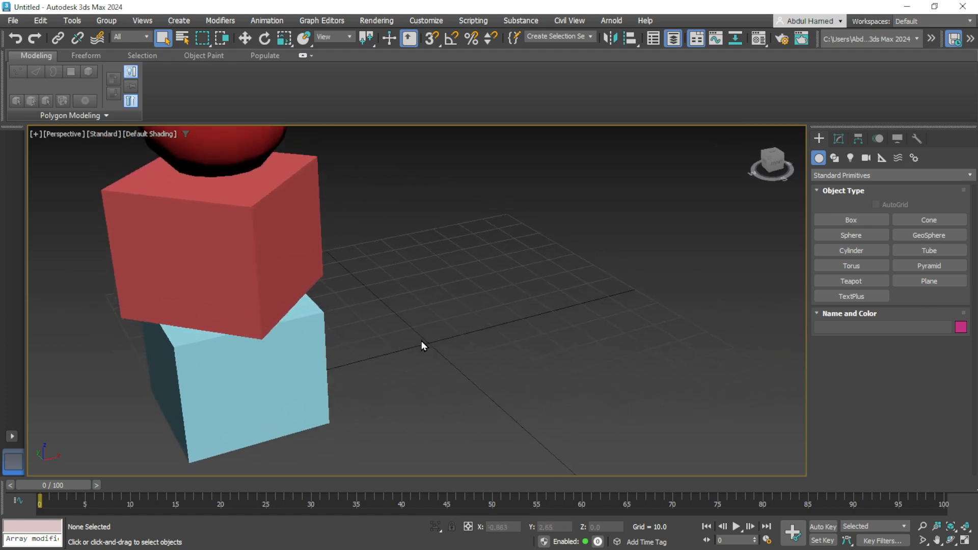
{"action": "scroll", "coordinate": [420, 346], "scroll_direction": "down", "scroll_amount": 3}
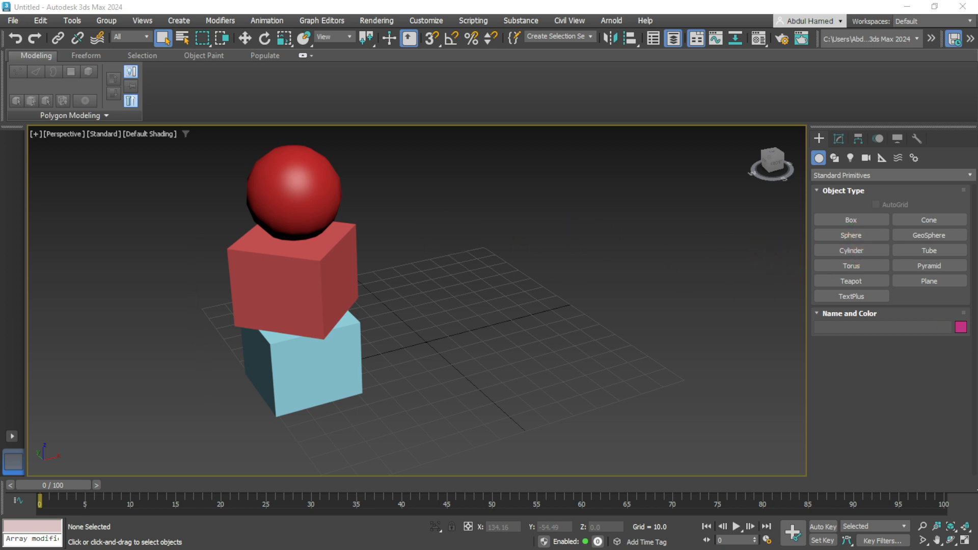
{"action": "left_click", "coordinate": [852, 220]}
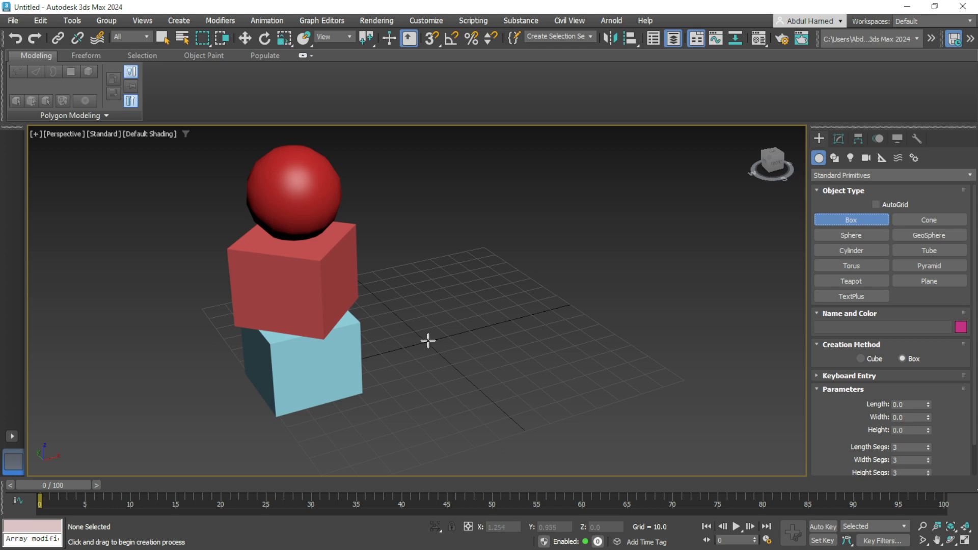
{"action": "left_click_drag", "start_coordinate": [428, 341], "coordinate": [428, 382], "text": "ctrl"}
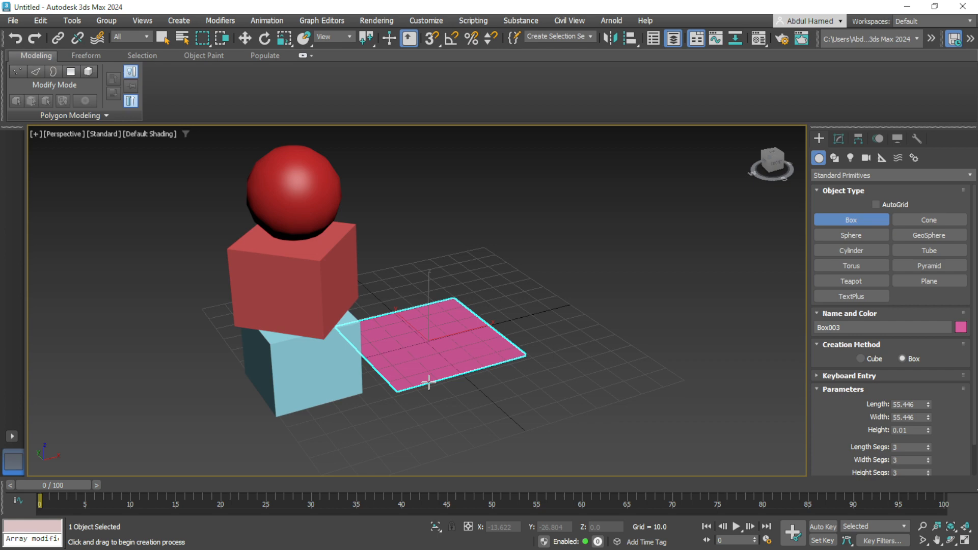
{"action": "left_click_drag", "start_coordinate": [429, 382], "coordinate": [428, 382], "text": "ctrl"}
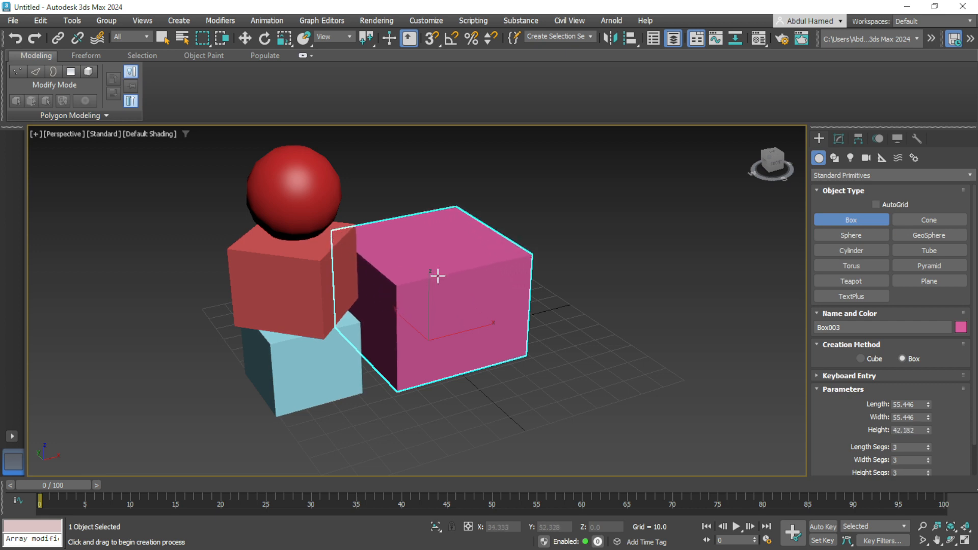
{"action": "left_click", "coordinate": [438, 275]}
Step: Scale the new pink box down uniformly to about 63%
{"action": "left_click", "coordinate": [284, 44]}
{"action": "left_click_drag", "start_coordinate": [430, 337], "coordinate": [408, 373]}
{"action": "middle_click_drag", "start_coordinate": [496, 390], "coordinate": [475, 420], "text": "alt"}
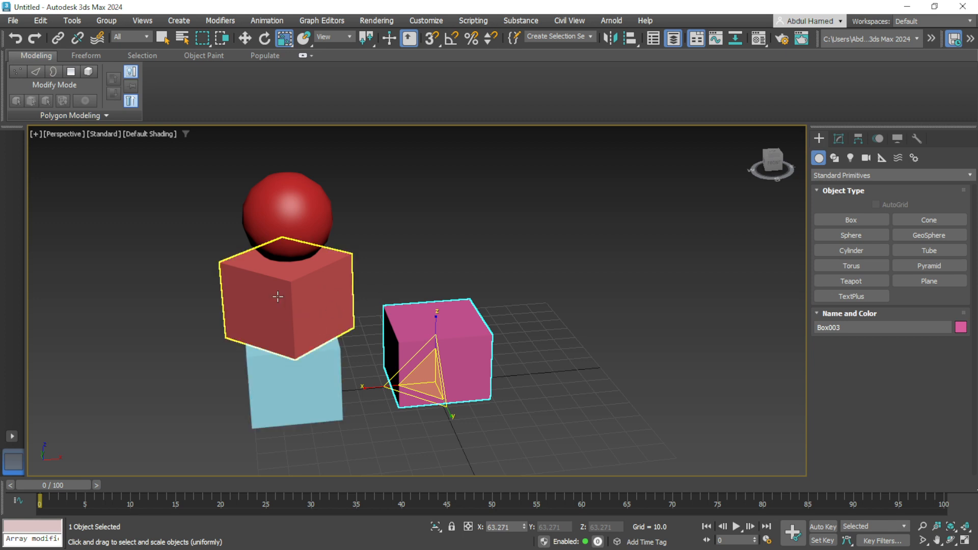
Step: Create a second box around the pink one at the grid centre, about 39.2 long, 39.2 wide and 25.4 high
{"action": "left_click", "coordinate": [838, 219]}
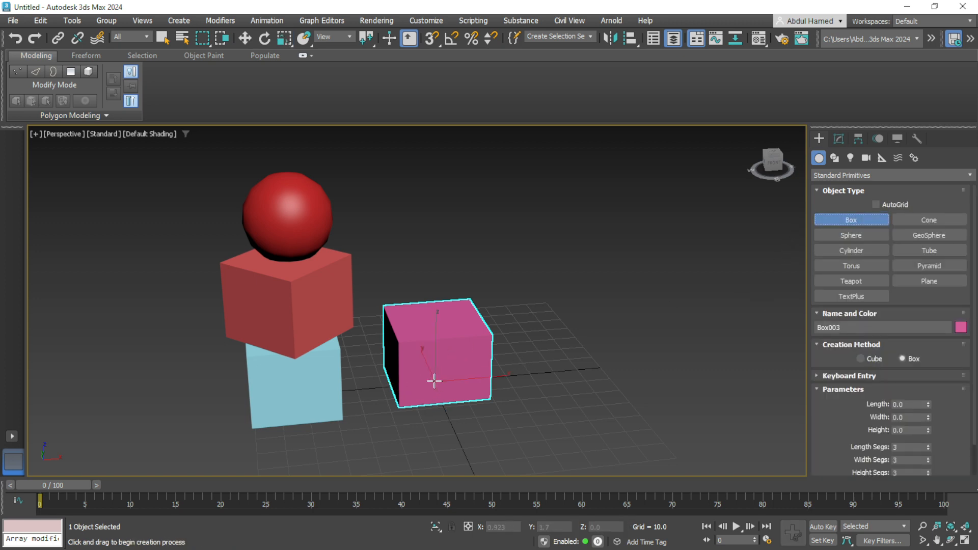
{"action": "left_click_drag", "start_coordinate": [437, 379], "coordinate": [453, 403]}
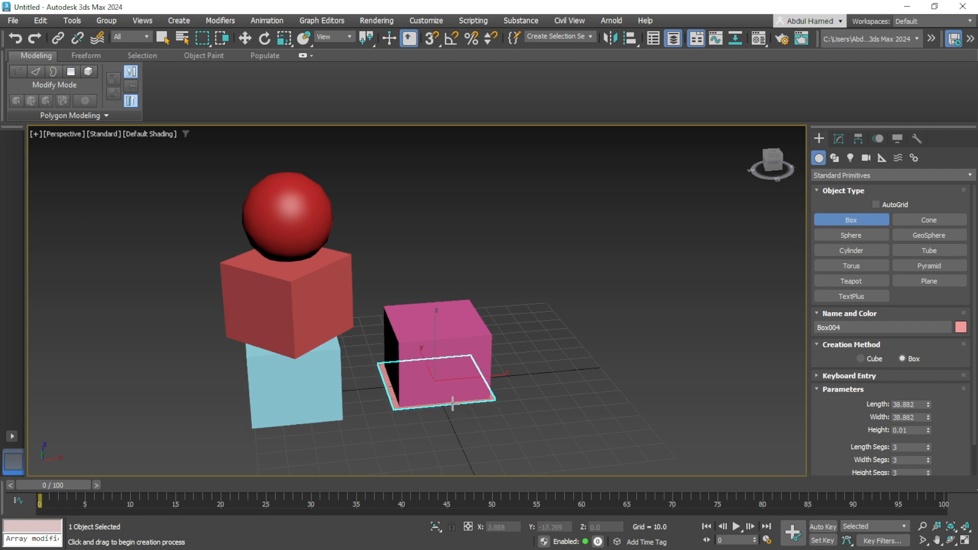
{"action": "left_click_drag", "start_coordinate": [453, 403], "coordinate": [454, 400]}
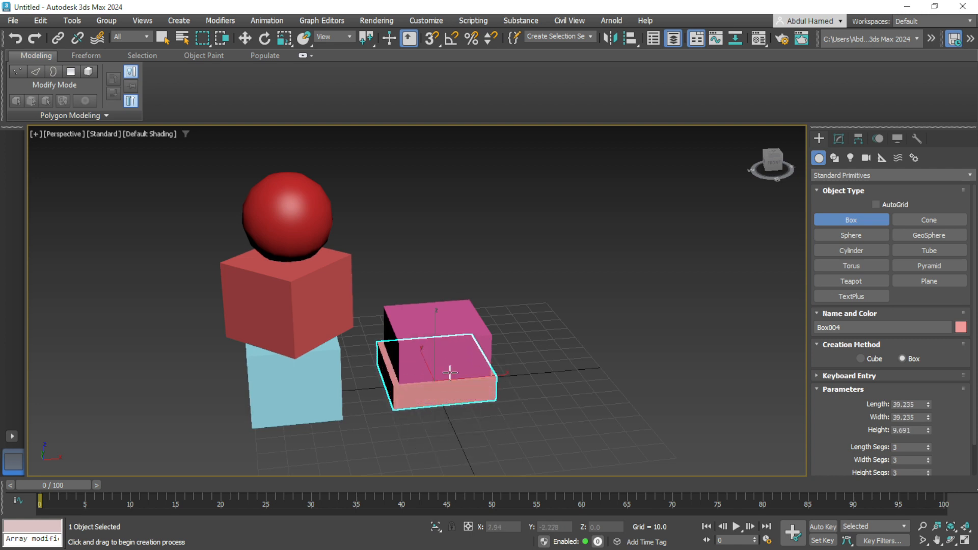
{"action": "left_click", "coordinate": [455, 339]}
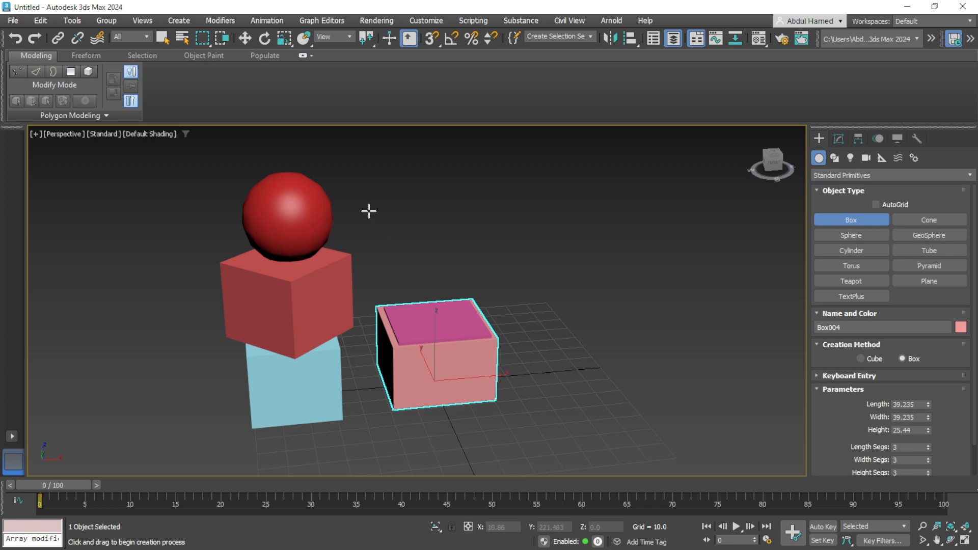
Step: Raise the second box onto the pink box to Z about 26.7 and scale it uniformly to about 84.5%
{"action": "key", "text": "w"}
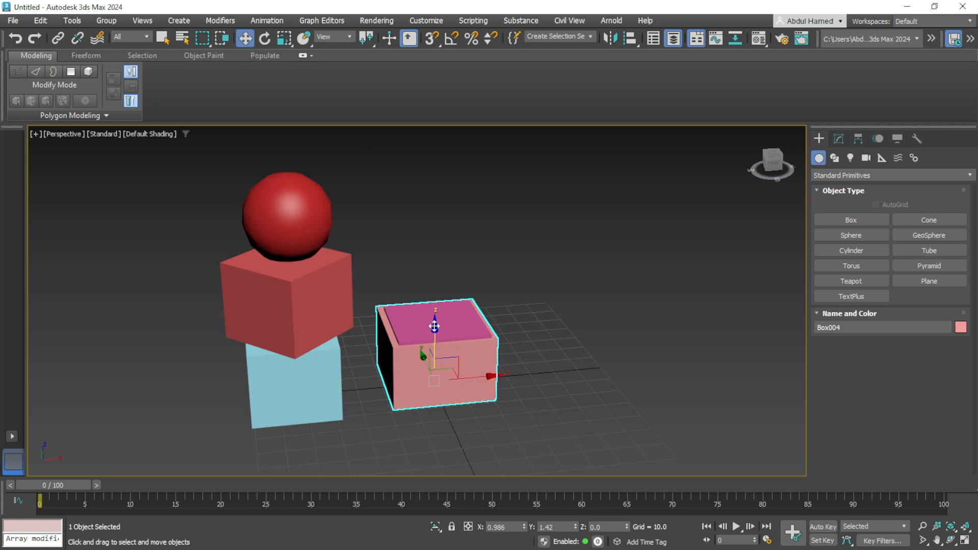
{"action": "left_click_drag", "start_coordinate": [433, 326], "coordinate": [434, 262]}
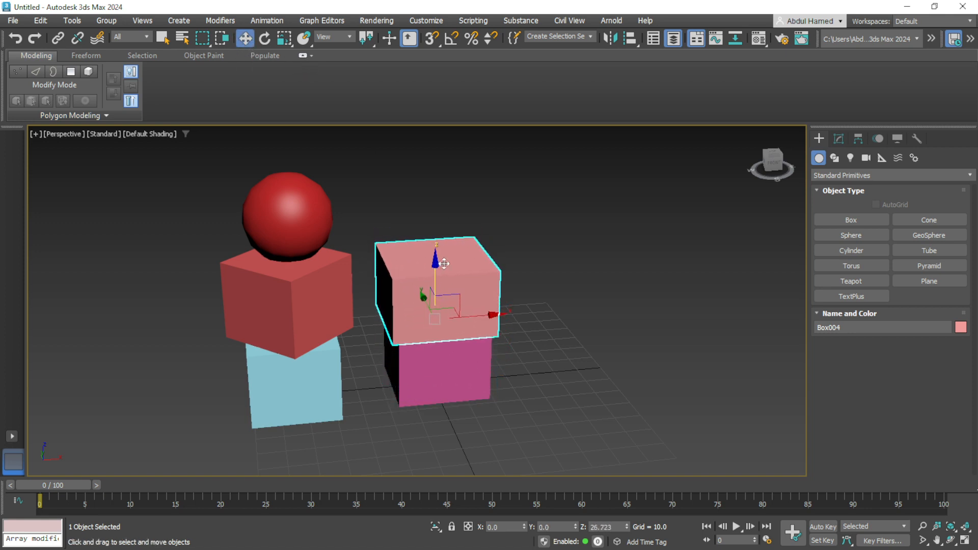
{"action": "left_click", "coordinate": [283, 38]}
{"action": "left_click_drag", "start_coordinate": [423, 305], "coordinate": [423, 321]}
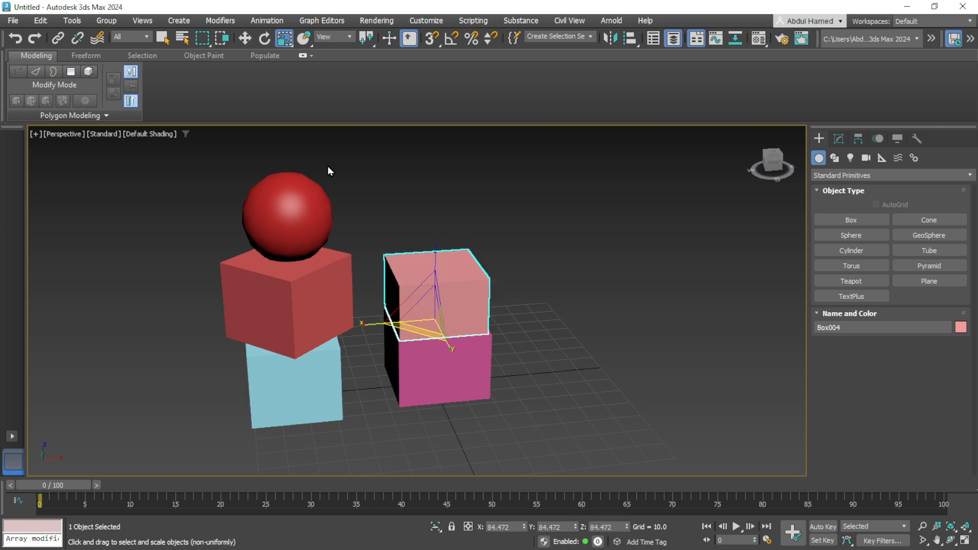
Step: Rotate the upper box 45° about the Z axis and stretch it slightly taller along Z
{"action": "left_click", "coordinate": [265, 39]}
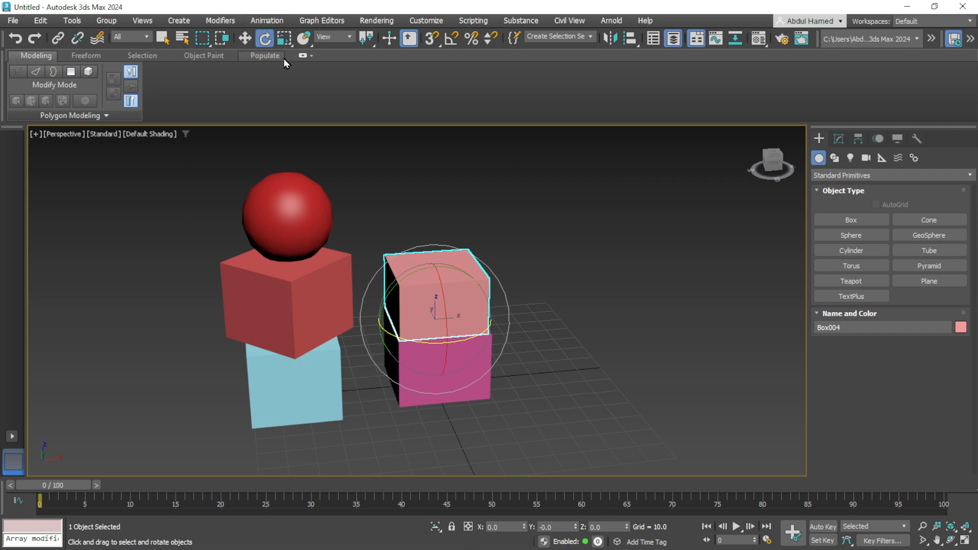
{"action": "left_click_drag", "start_coordinate": [411, 340], "coordinate": [457, 344]}
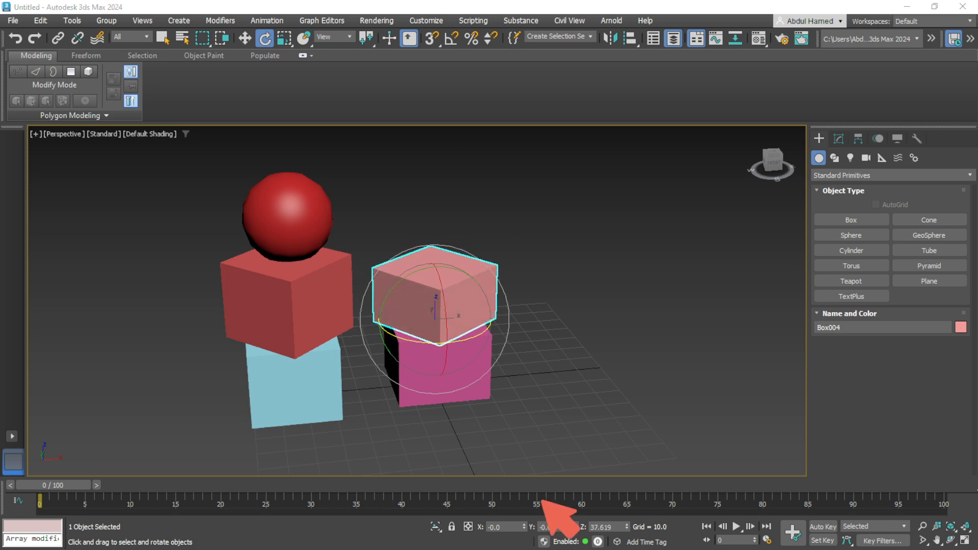
{"action": "mouse_move", "coordinate": [482, 533]}
{"action": "left_mouse_down"}
{"action": "mouse_move", "coordinate": [628, 534]}
{"action": "mouse_move", "coordinate": [673, 521]}
{"action": "mouse_move", "coordinate": [476, 519]}
{"action": "mouse_move", "coordinate": [466, 526]}
{"action": "mouse_move", "coordinate": [478, 533]}
{"action": "left_mouse_up"}
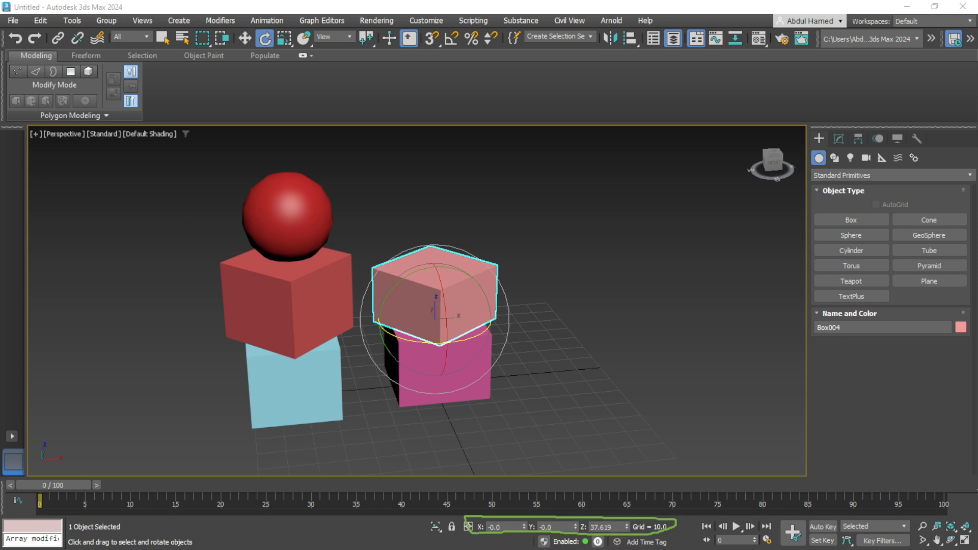
{"action": "double_click", "coordinate": [608, 527]}
{"action": "type", "text": "45"}
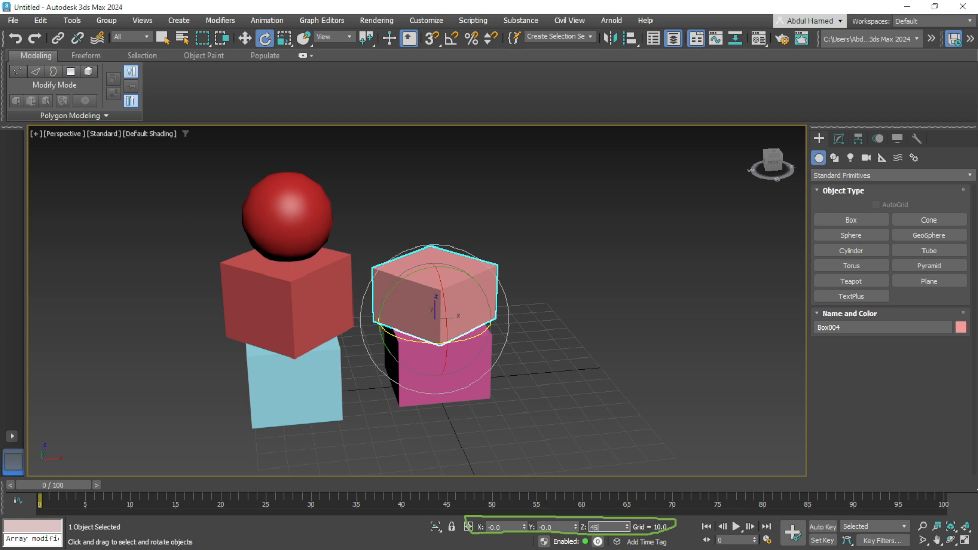
{"action": "key", "text": "Return"}
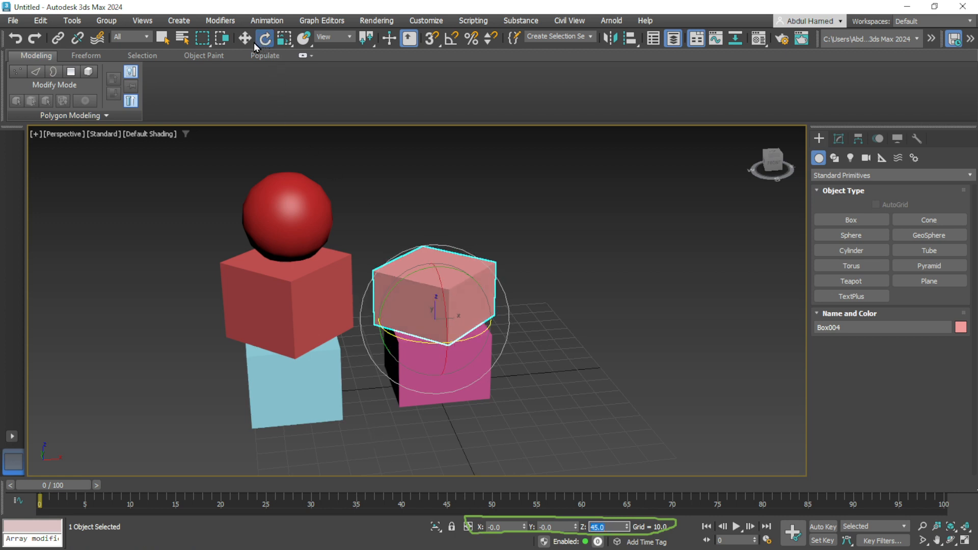
{"action": "left_click", "coordinate": [284, 38]}
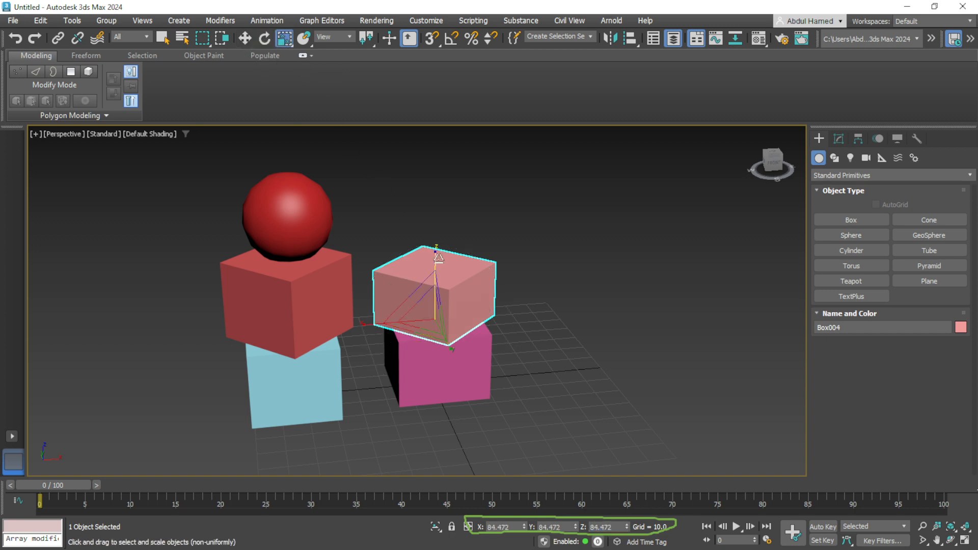
{"action": "left_click_drag", "start_coordinate": [433, 255], "coordinate": [440, 244]}
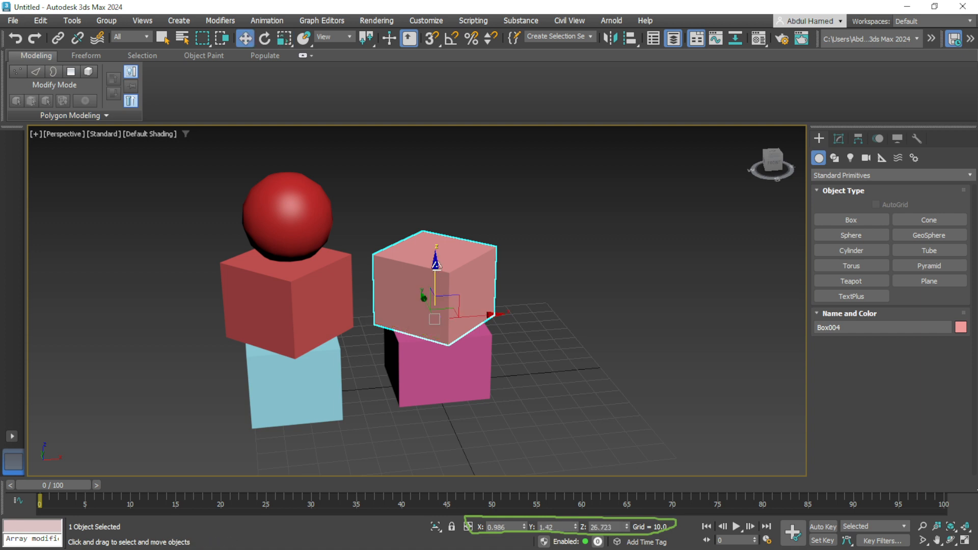
Step: Clone the upper box upward as a single copy at Z about 56.7 and delete that copy
{"action": "left_click", "coordinate": [245, 38]}
{"action": "mouse_move", "coordinate": [434, 275]}
{"action": "left_mouse_down", "text": "shift"}
{"action": "mouse_move", "coordinate": [441, 195]}
{"action": "mouse_move", "coordinate": [633, 216]}
{"action": "left_mouse_up", "text": "shift"}
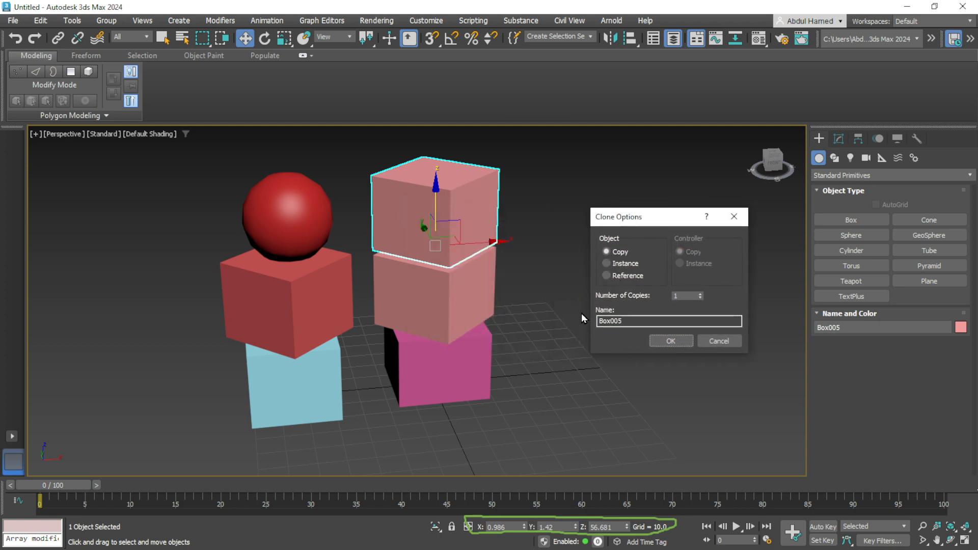
{"action": "left_click", "coordinate": [655, 342]}
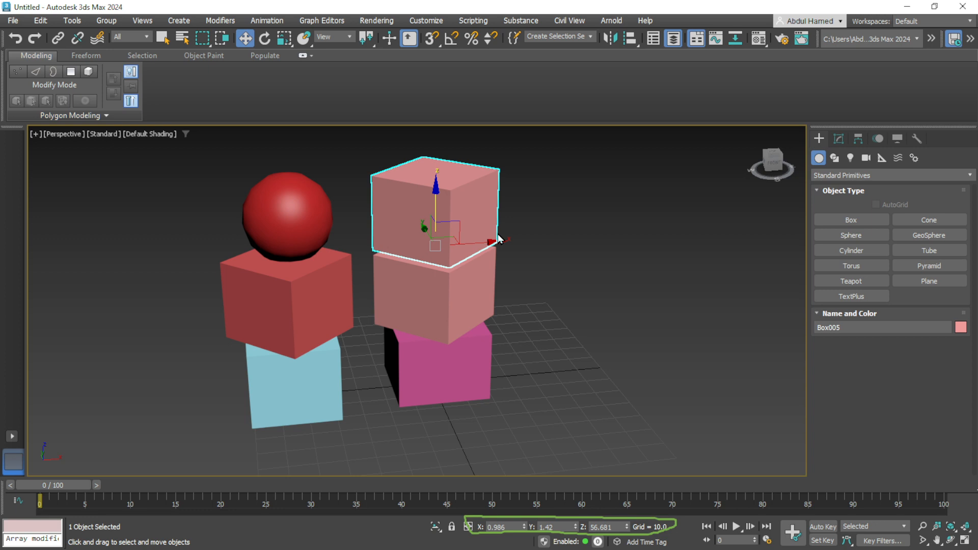
{"action": "key", "text": "Delete"}
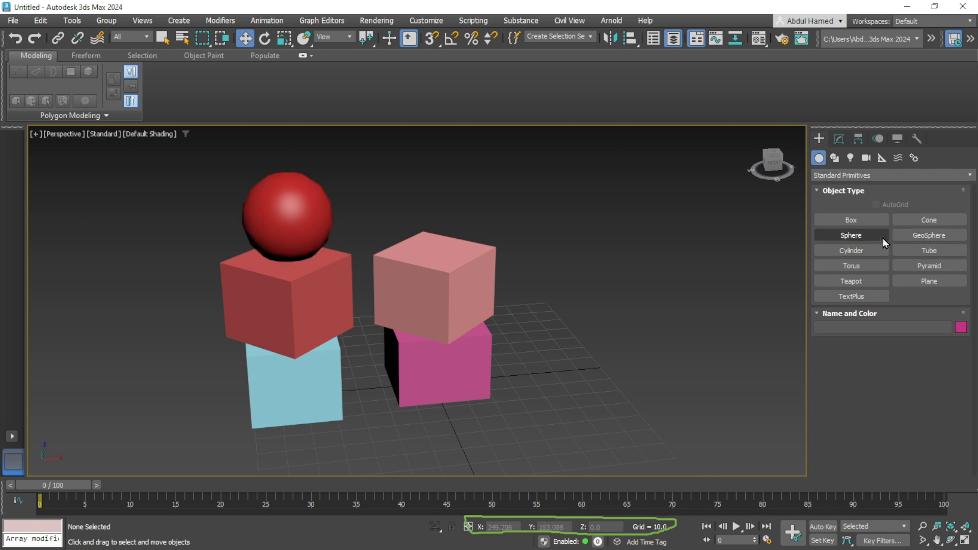
Step: Create a sphere with a radius of about 17.3 and raise it on top of the new stack to Z about 69.6
{"action": "left_click", "coordinate": [850, 236]}
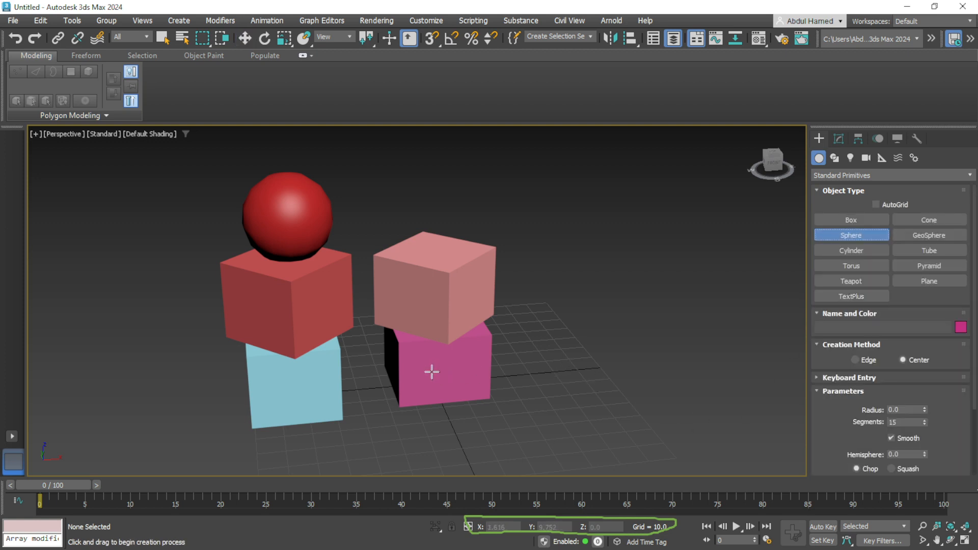
{"action": "left_click_drag", "start_coordinate": [431, 372], "coordinate": [444, 391]}
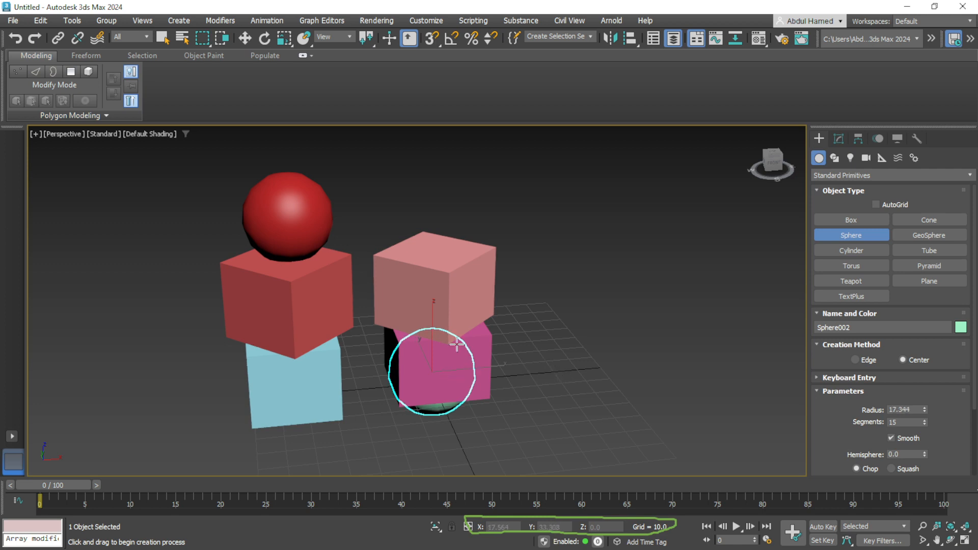
{"action": "key", "text": "w"}
{"action": "left_click_drag", "start_coordinate": [428, 324], "coordinate": [452, 157]}
{"action": "middle_click_drag", "start_coordinate": [568, 354], "coordinate": [537, 402]}
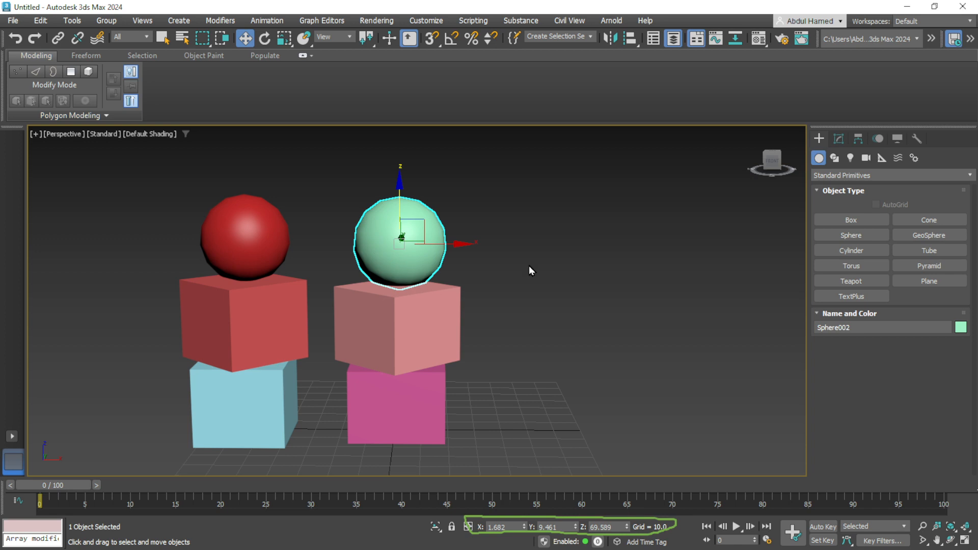
Step: Set the new green sphere's object color to the medium red of the basic palette
{"action": "left_click", "coordinate": [838, 139]}
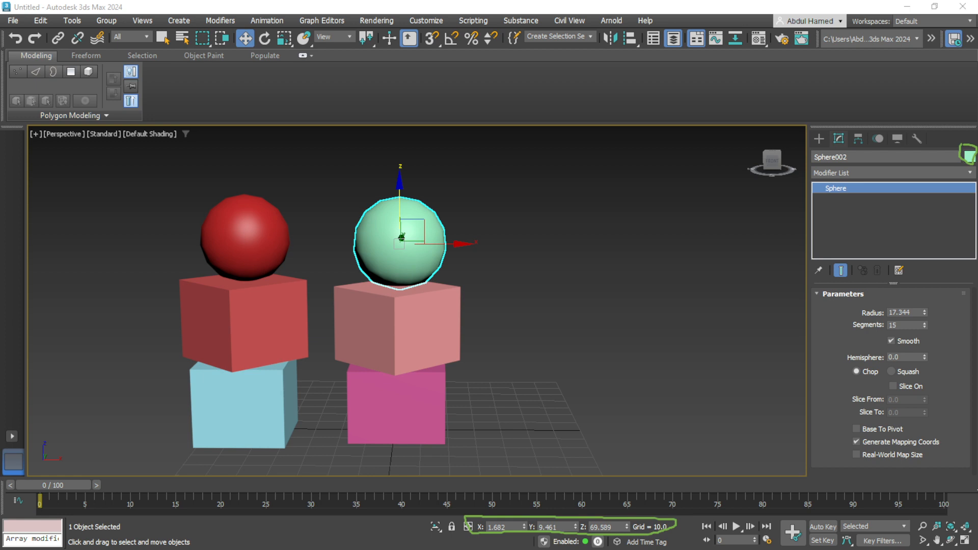
{"action": "left_click", "coordinate": [969, 156]}
{"action": "left_click", "coordinate": [472, 179]}
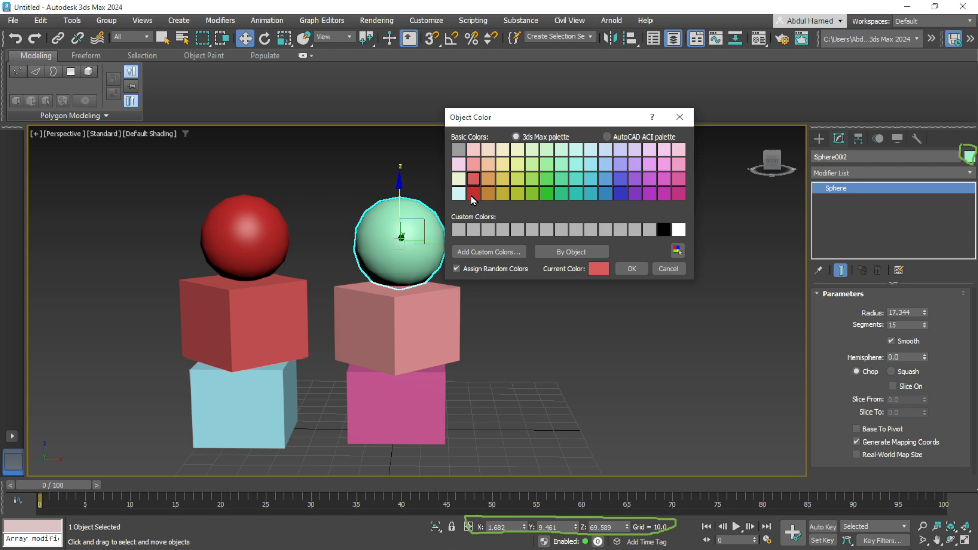
{"action": "left_click", "coordinate": [631, 269]}
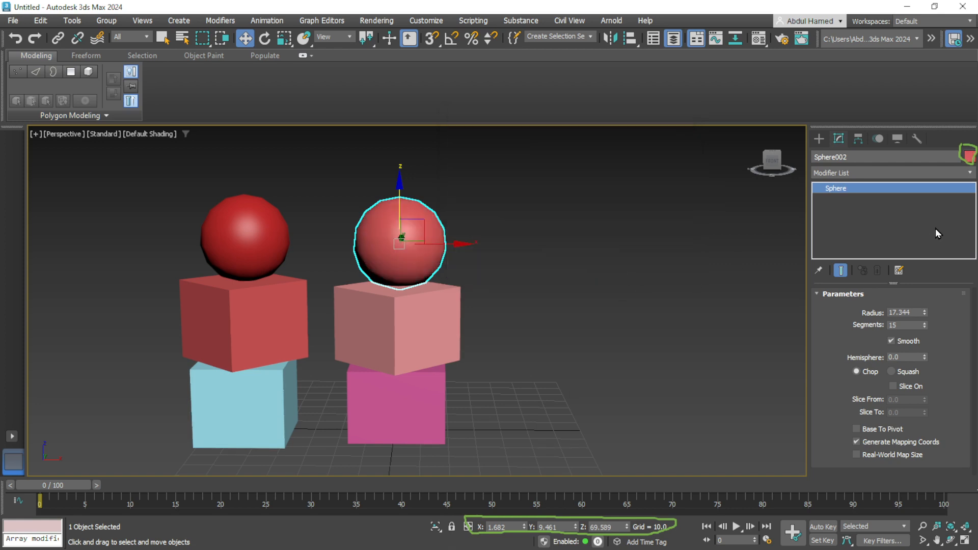
Step: Change the new sphere's object color to the dark red of the basic palette
{"action": "left_click", "coordinate": [969, 156]}
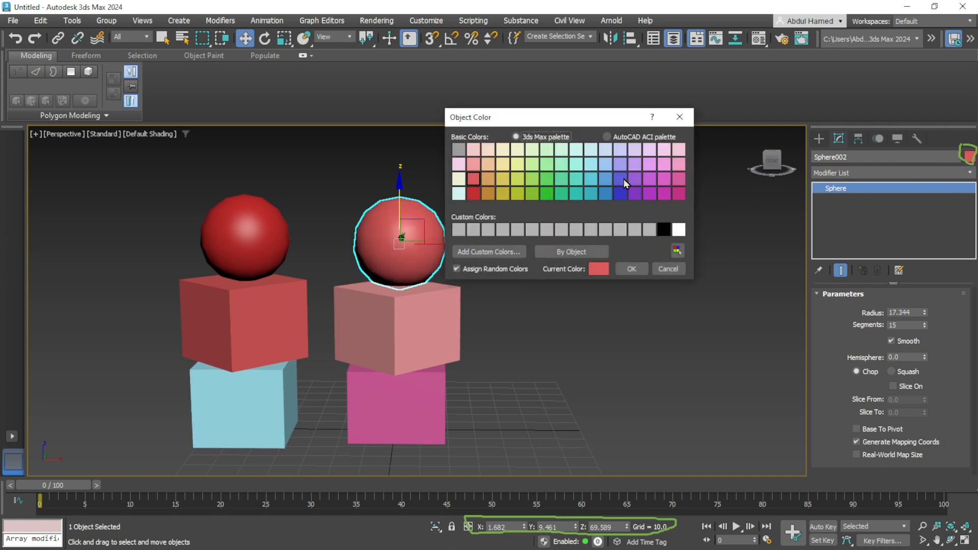
{"action": "left_click", "coordinate": [474, 193]}
{"action": "left_click", "coordinate": [636, 270]}
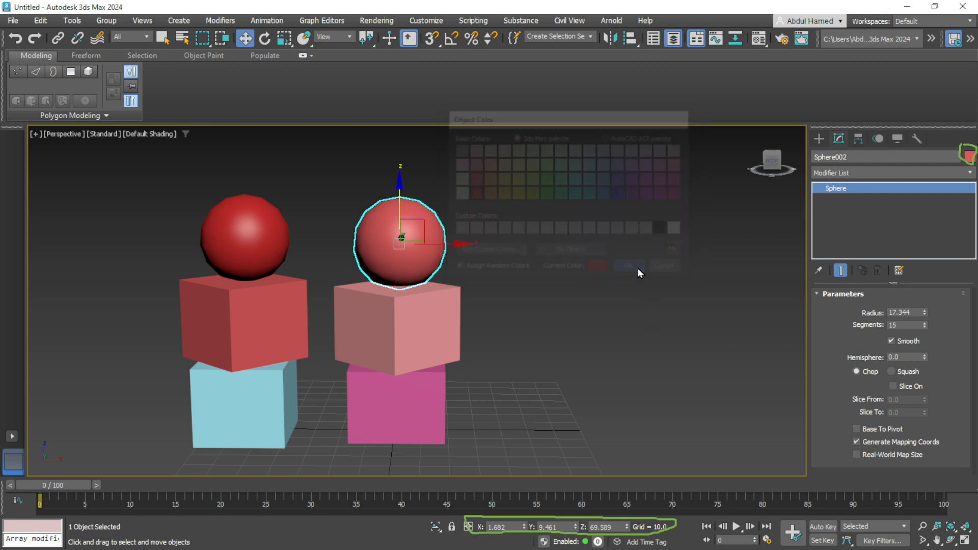
Step: Set the object color of the rotated middle box in the new stack to the palette's medium red
{"action": "left_click", "coordinate": [433, 323]}
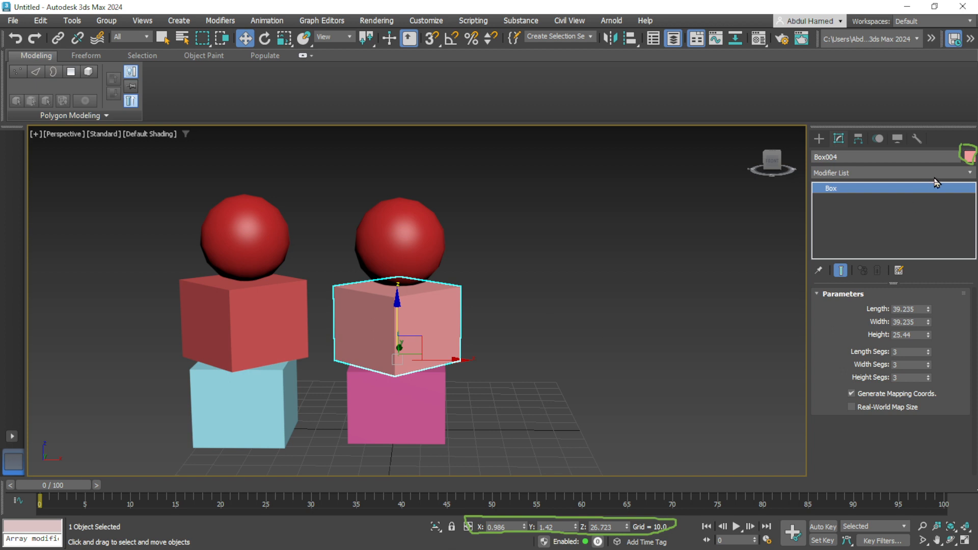
{"action": "left_click", "coordinate": [969, 160]}
{"action": "left_click", "coordinate": [472, 178]}
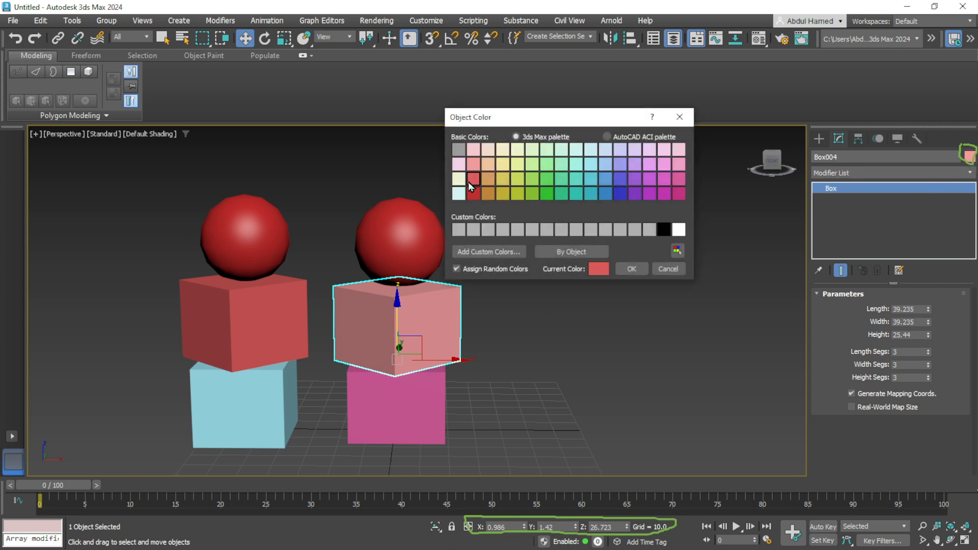
{"action": "left_click", "coordinate": [631, 269]}
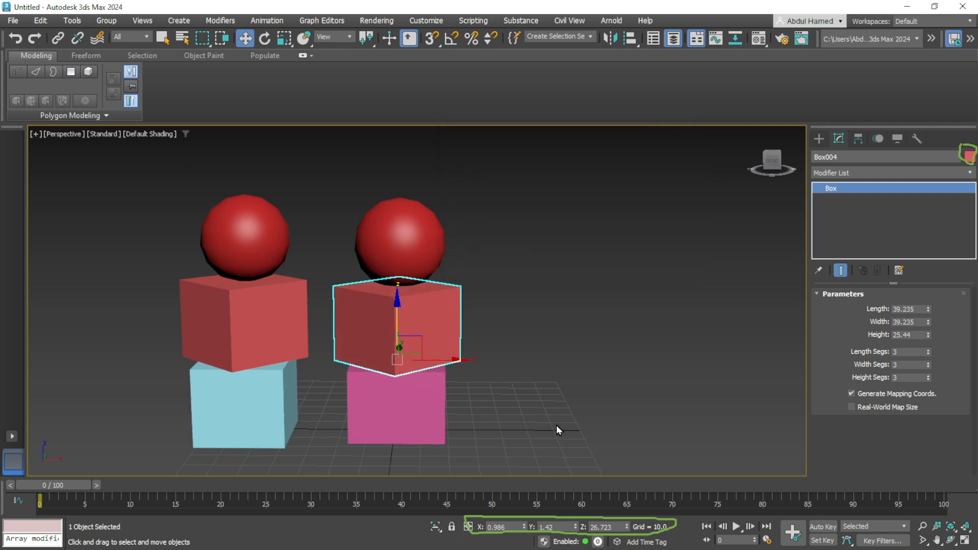
Step: Set the object color of the bottom box in the new stack to the pale cyan of the basic palette
{"action": "left_click", "coordinate": [407, 408]}
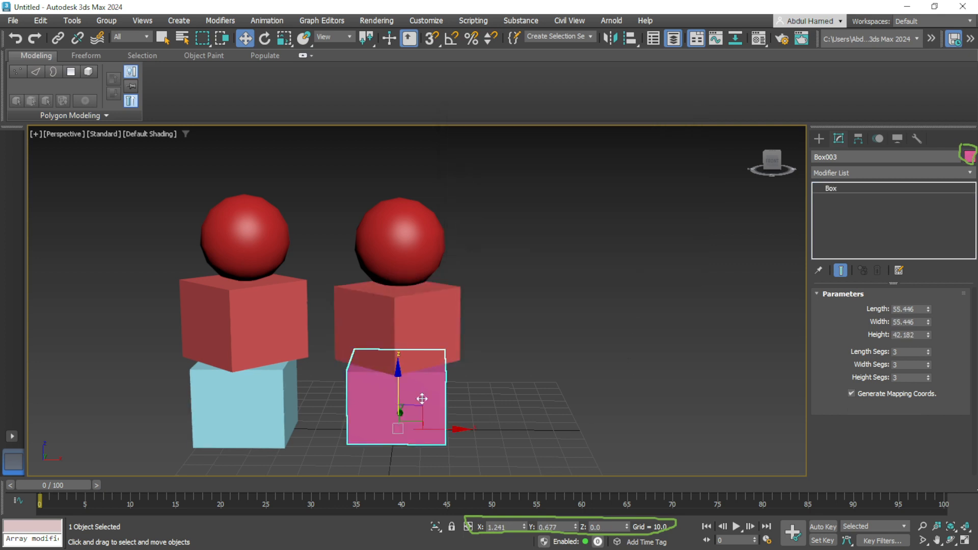
{"action": "left_click", "coordinate": [969, 157]}
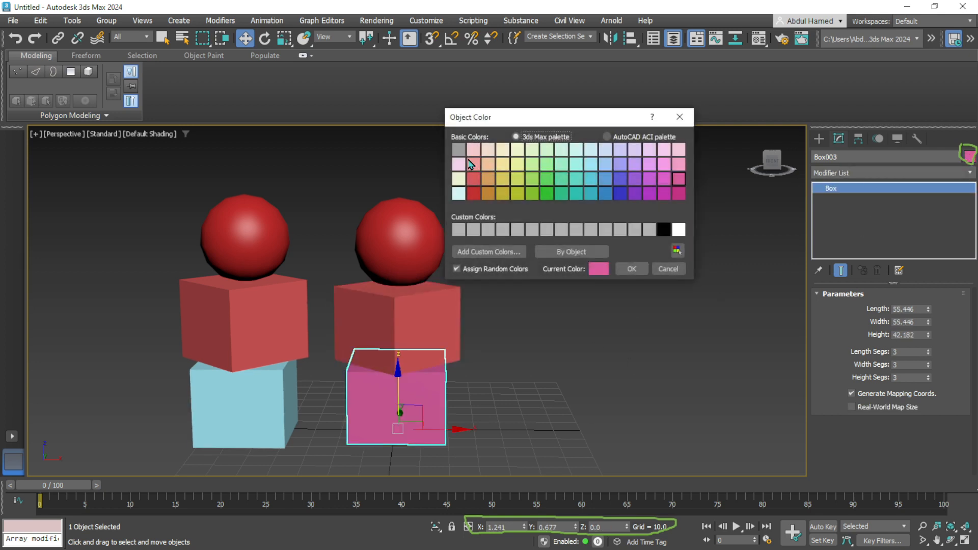
{"action": "left_click", "coordinate": [458, 193]}
{"action": "left_click", "coordinate": [631, 269]}
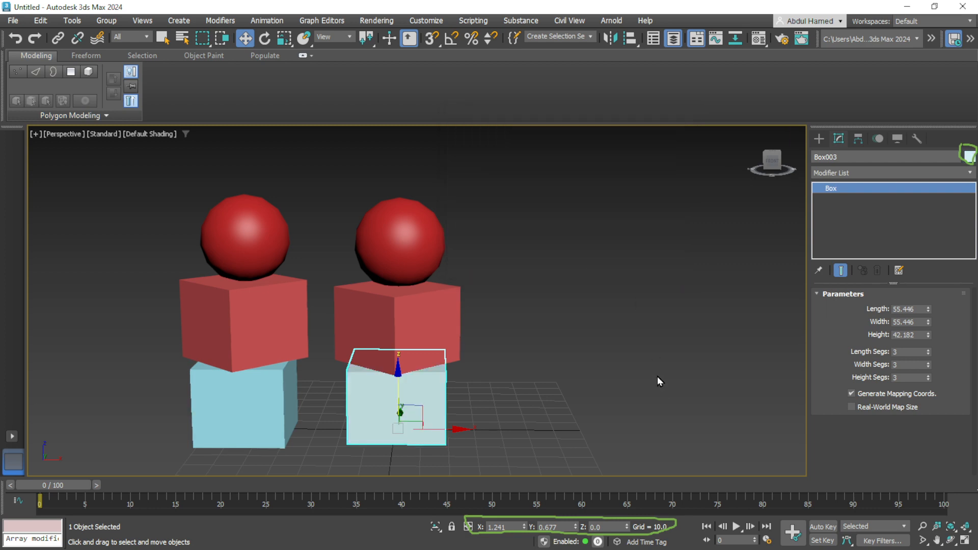
{"action": "left_click", "coordinate": [626, 390]}
Step: Delete both stacks of boxes and spheres from the scene
{"action": "middle_click_drag", "start_coordinate": [508, 367], "coordinate": [519, 398]}
{"action": "scroll", "coordinate": [535, 397], "scroll_direction": "down", "scroll_amount": 3}
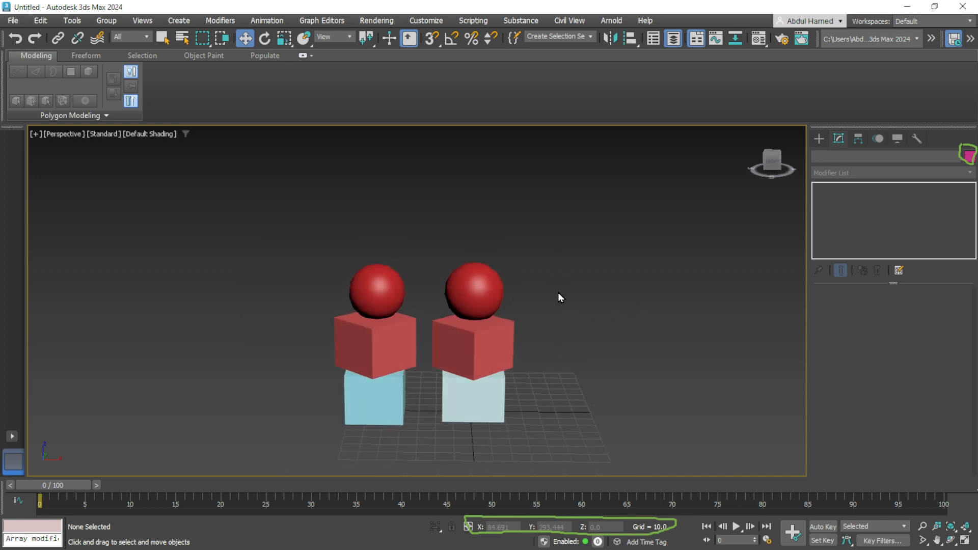
{"action": "left_click_drag", "start_coordinate": [542, 220], "coordinate": [245, 463]}
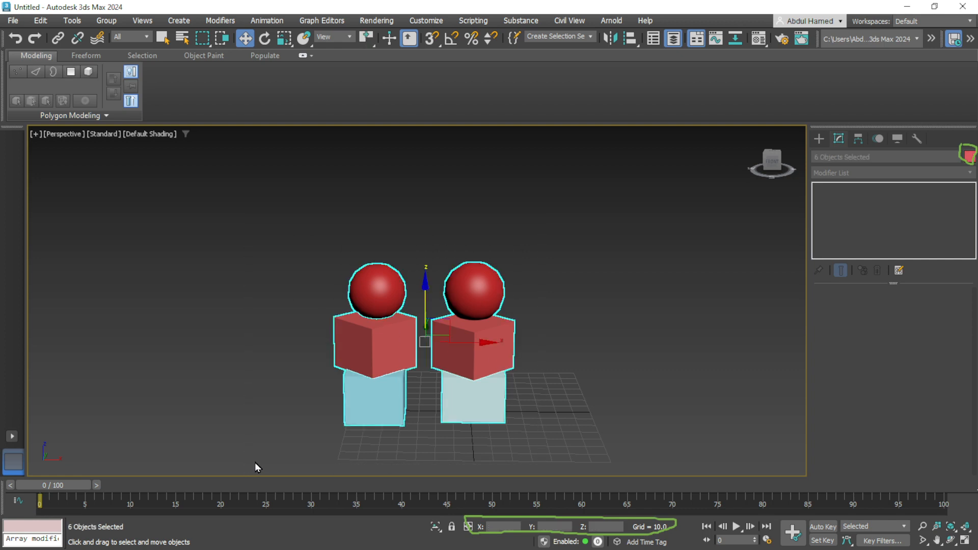
{"action": "key", "text": "Delete"}
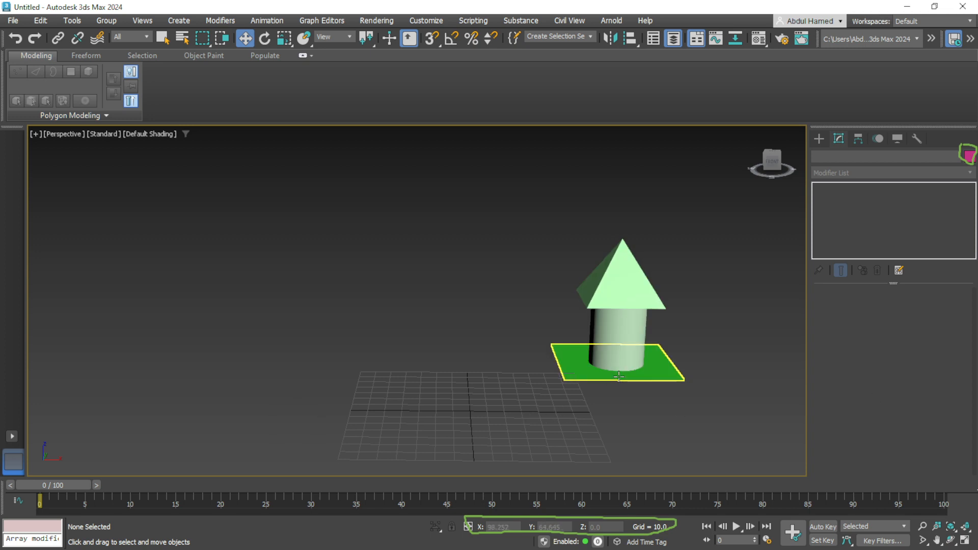
Step: Move the reference plane, cylinder and pyramid together along negative X past the grid and forward along Y
{"action": "left_click", "coordinate": [619, 376]}
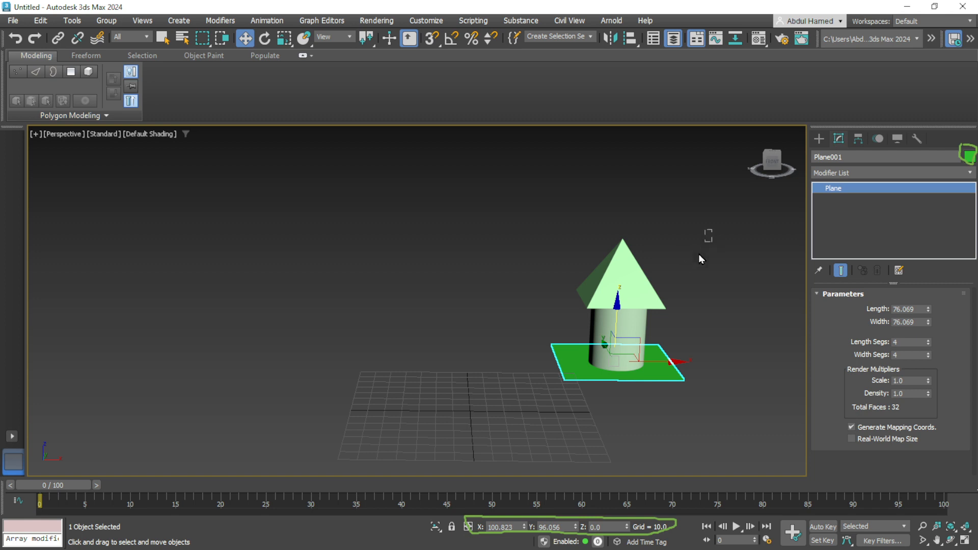
{"action": "left_click_drag", "start_coordinate": [711, 230], "coordinate": [540, 418]}
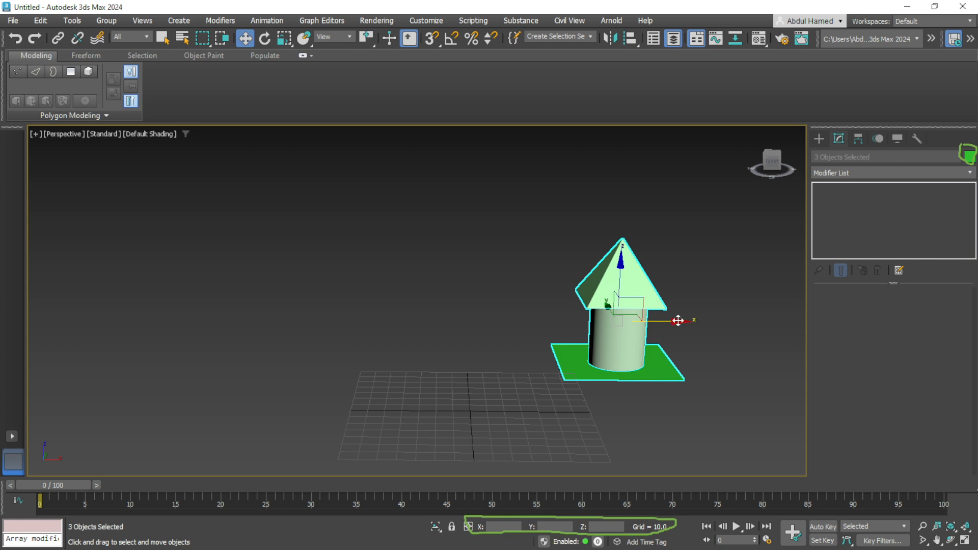
{"action": "left_click_drag", "start_coordinate": [679, 321], "coordinate": [390, 330]}
{"action": "left_click_drag", "start_coordinate": [336, 305], "coordinate": [319, 349]}
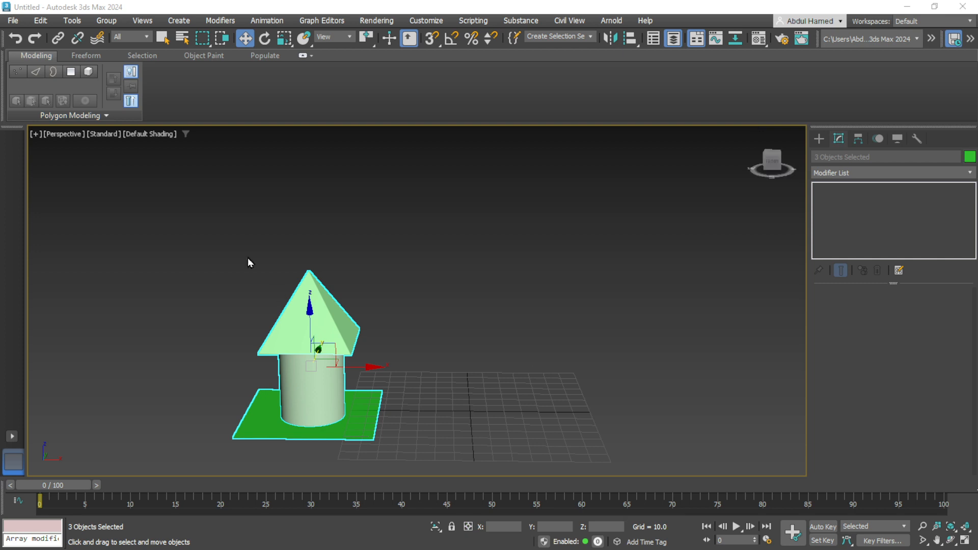
Step: Create a plane about 71.3 by 71.3 centered near the grid origin
{"action": "left_click", "coordinate": [819, 142]}
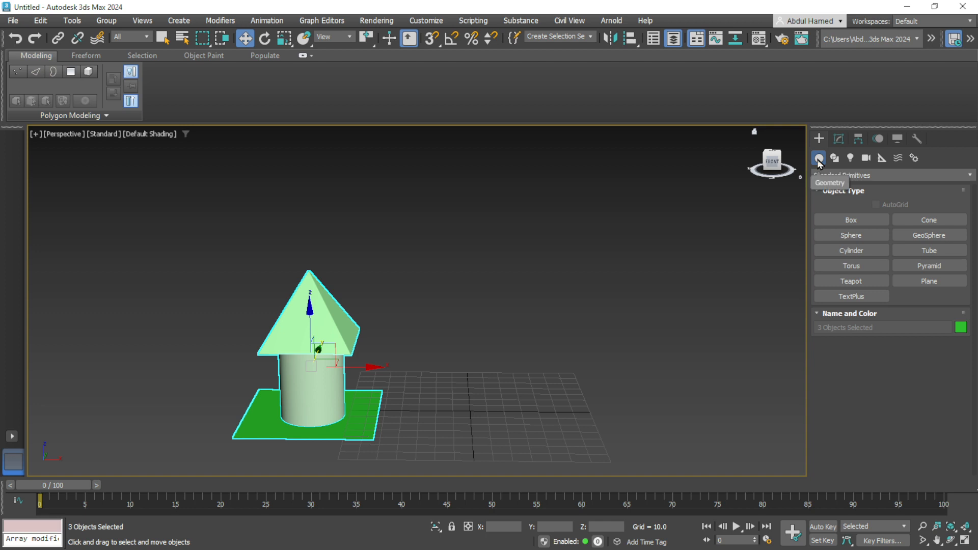
{"action": "left_click", "coordinate": [917, 283]}
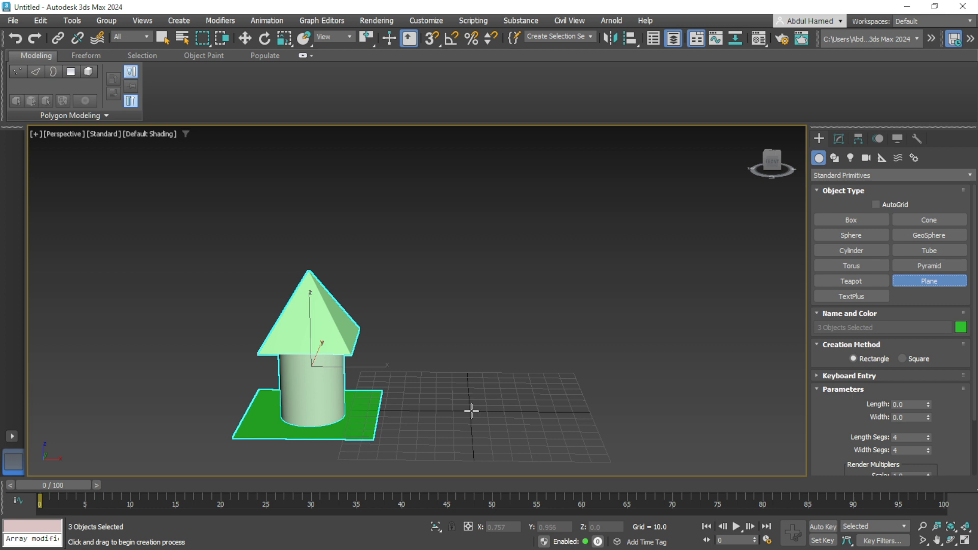
{"action": "left_click_drag", "start_coordinate": [471, 410], "coordinate": [495, 434]}
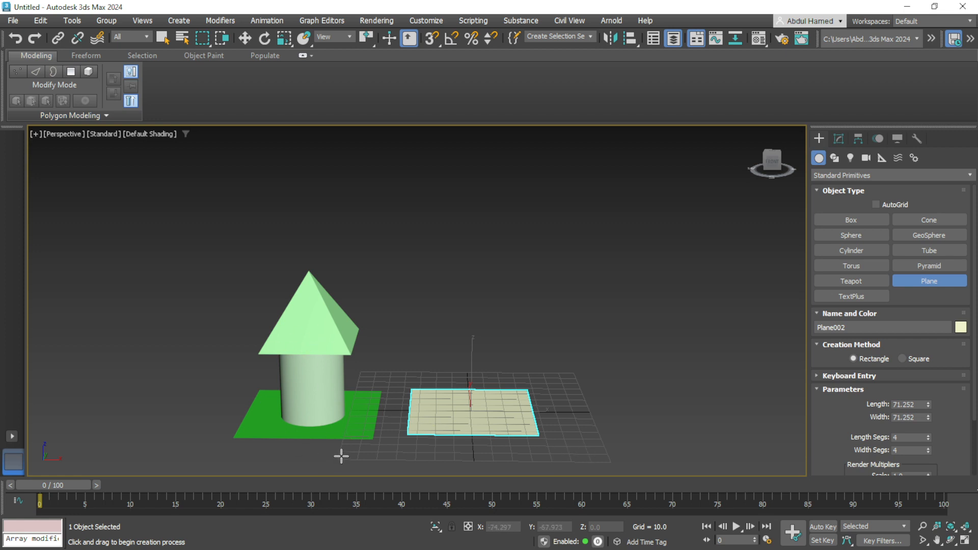
Step: Create a cylinder with a radius of about 20.6 and a height of about 42.7 at the center of the new plane
{"action": "left_click", "coordinate": [868, 251]}
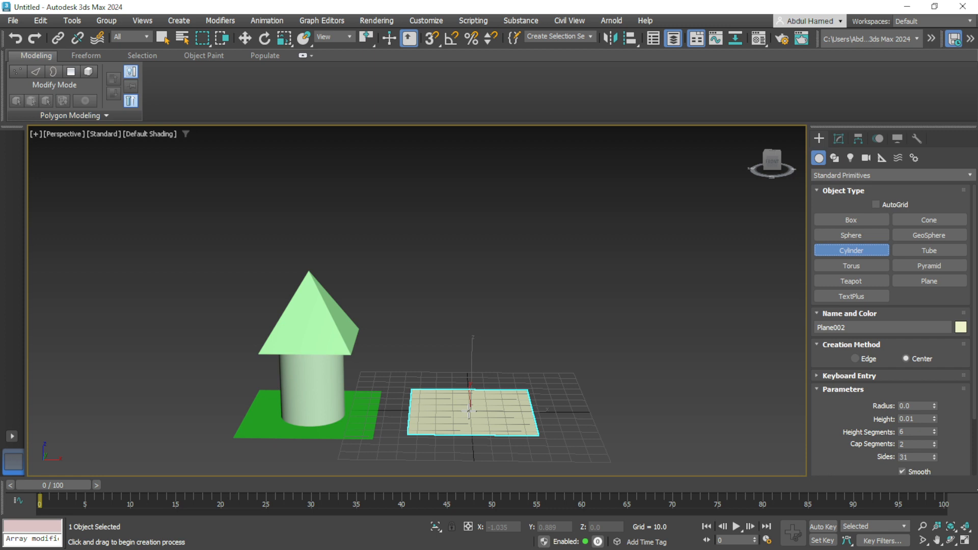
{"action": "left_click_drag", "start_coordinate": [470, 411], "coordinate": [489, 420]}
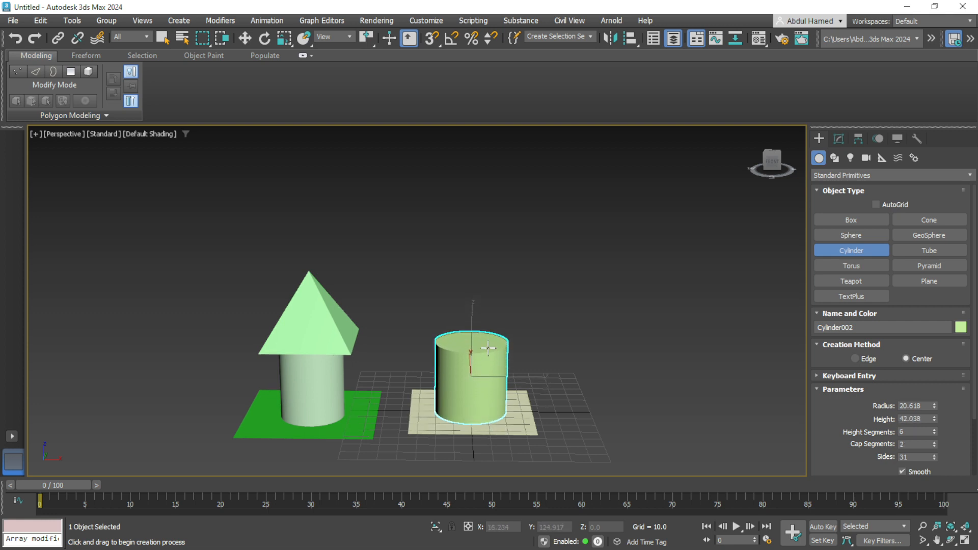
{"action": "left_click", "coordinate": [489, 346]}
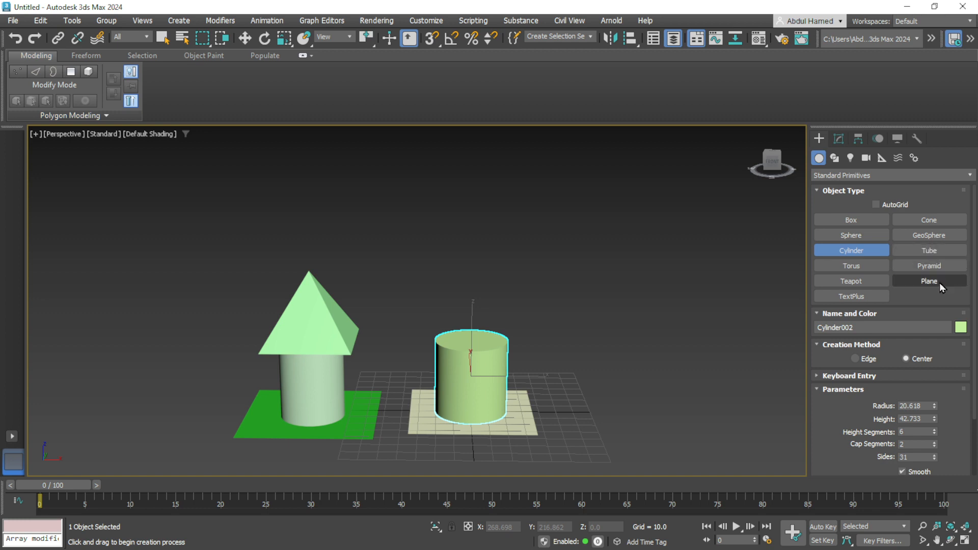
Step: Create a pyramid about 40.7 wide and deep and 27.5 high beside the new cylinder
{"action": "left_click", "coordinate": [933, 268]}
{"action": "left_click_drag", "start_coordinate": [547, 412], "coordinate": [556, 418]}
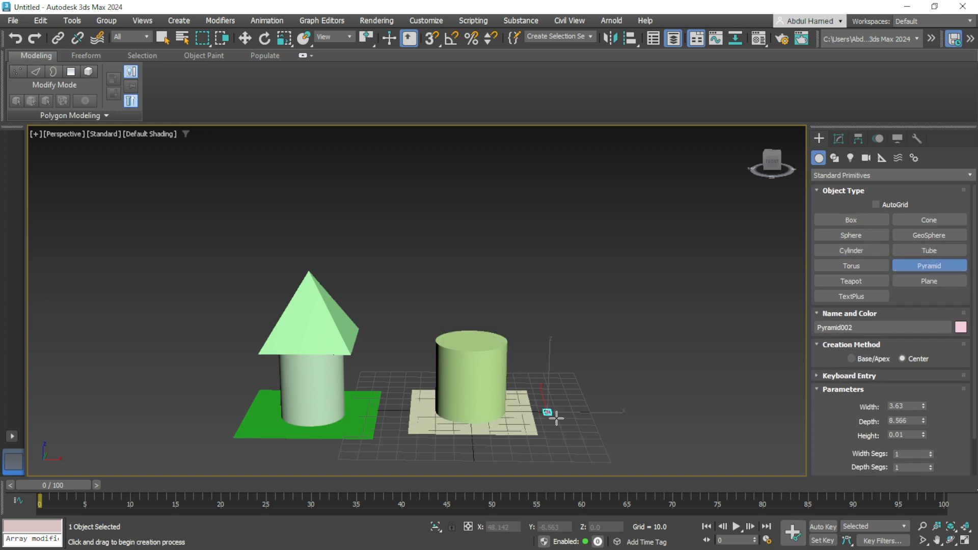
{"action": "left_click_drag", "start_coordinate": [610, 439], "coordinate": [576, 425]}
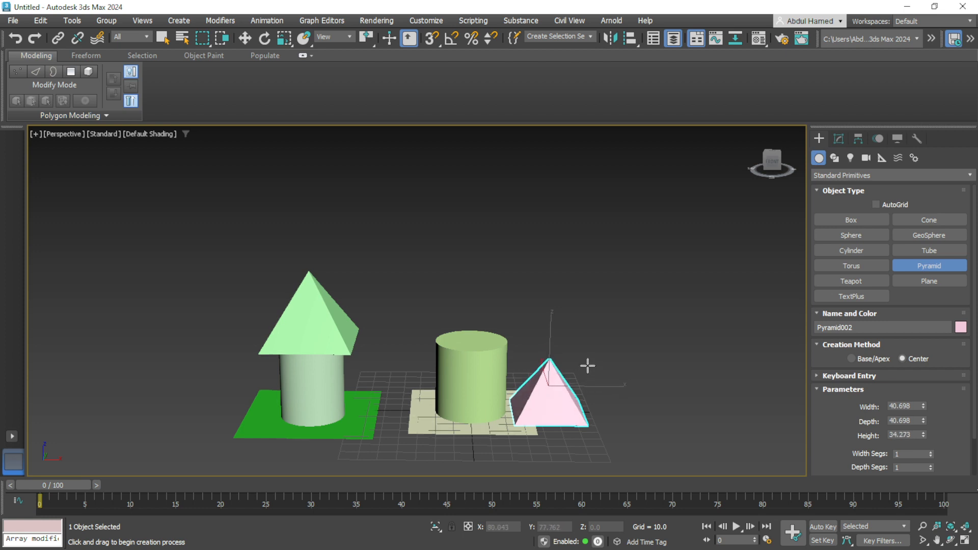
{"action": "left_click", "coordinate": [585, 378]}
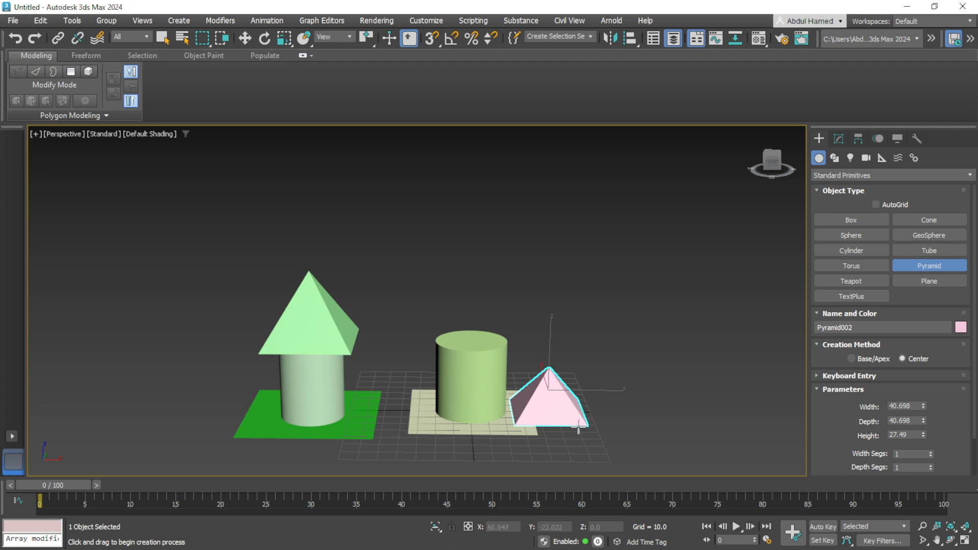
Step: Try positioning the new pyramid at the world origin with X, Y and Z all set to 0
{"action": "key", "text": "w"}
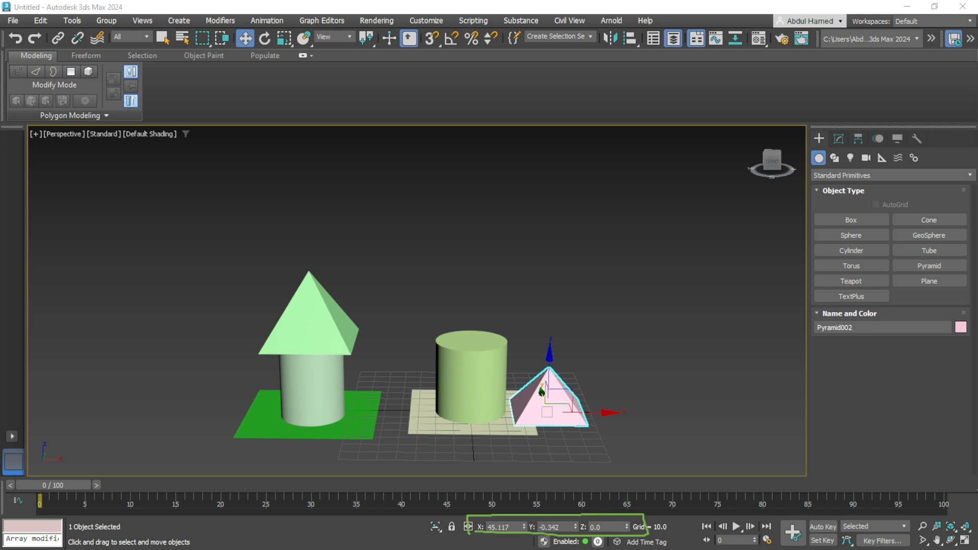
{"action": "double_click", "coordinate": [507, 527]}
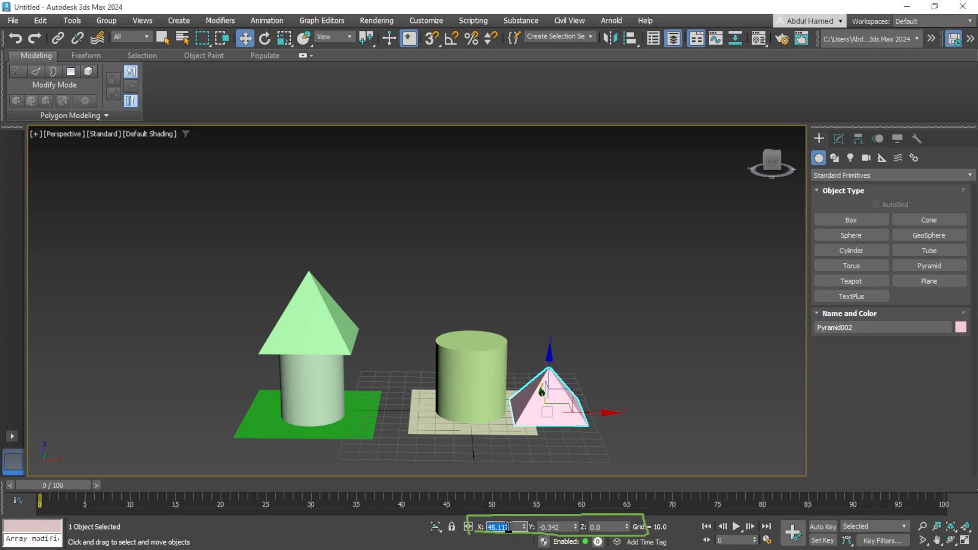
{"action": "type", "text": "0"}
{"action": "key", "text": "Tab"}
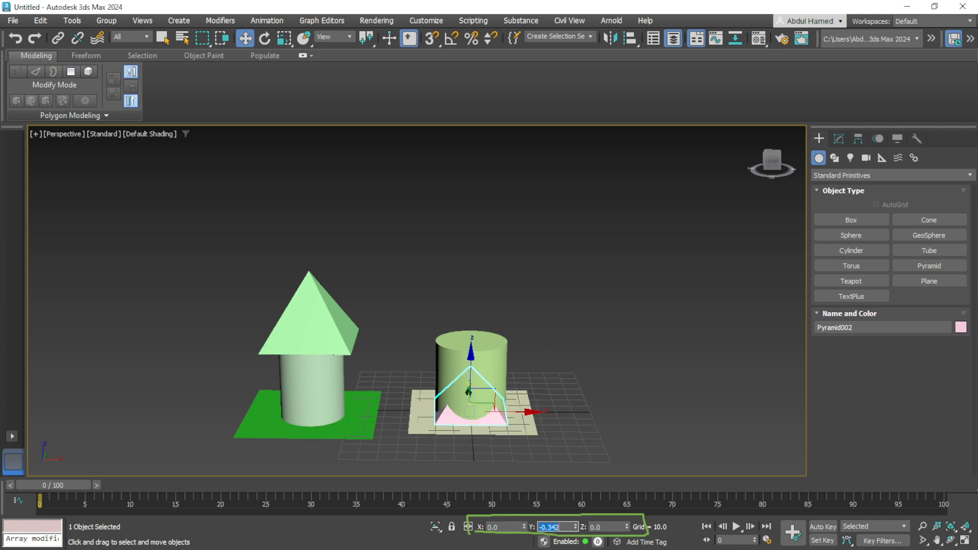
{"action": "type", "text": "0"}
{"action": "key", "text": "Tab"}
{"action": "type", "text": "0"}
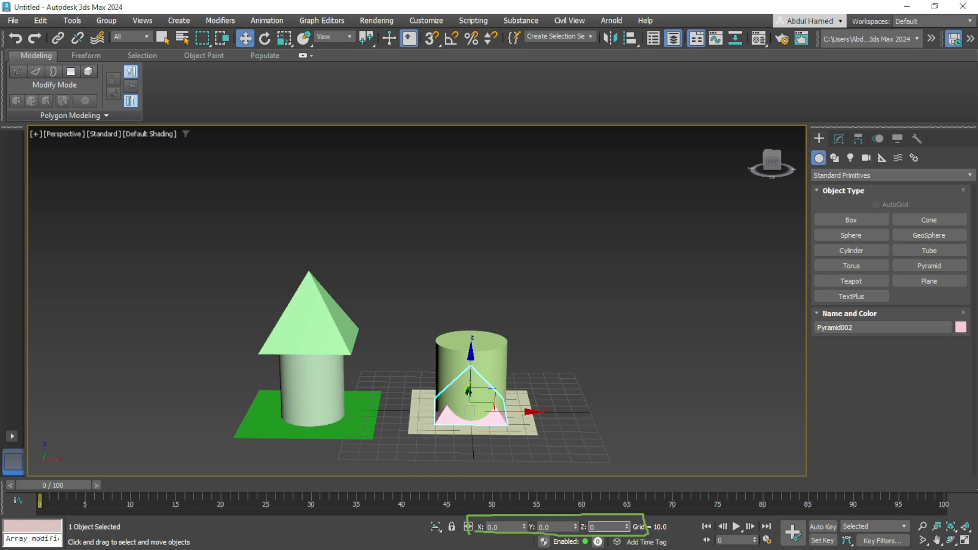
{"action": "left_click", "coordinate": [608, 426]}
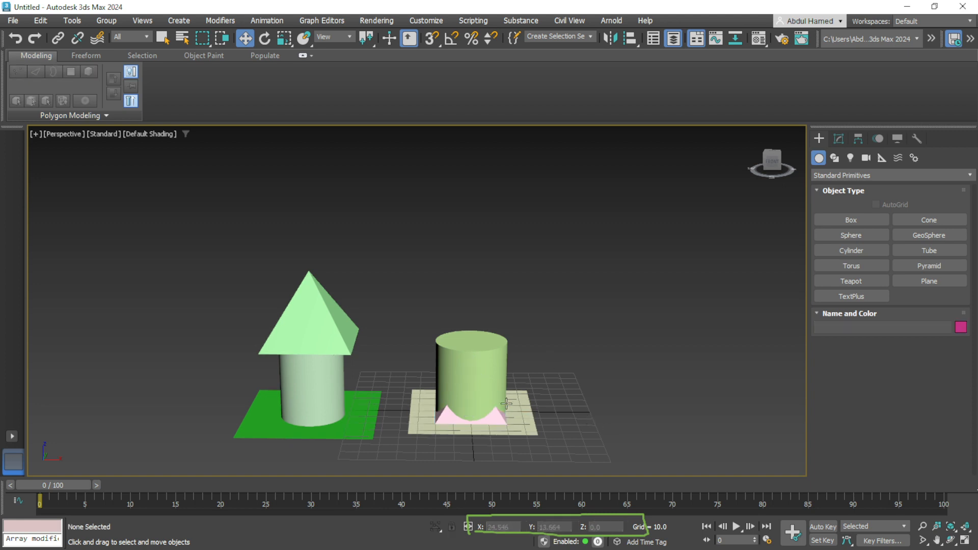
{"action": "left_click", "coordinate": [501, 420]}
{"action": "left_click", "coordinate": [536, 442]}
Step: Undo the new pyramid's move to the world origin
{"action": "key", "text": "ctrl+z"}
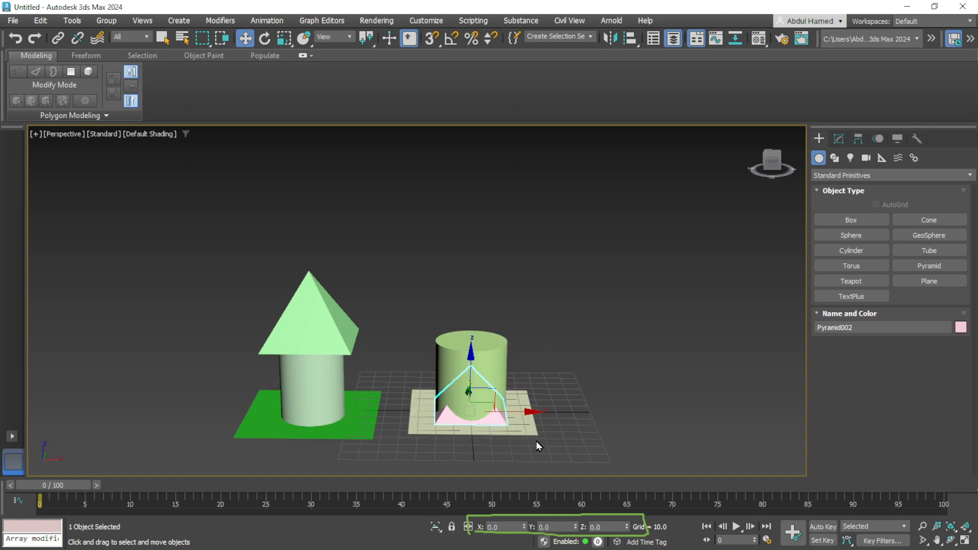
{"action": "key", "text": "ctrl+z"}
{"action": "key", "text": "ctrl+z"}
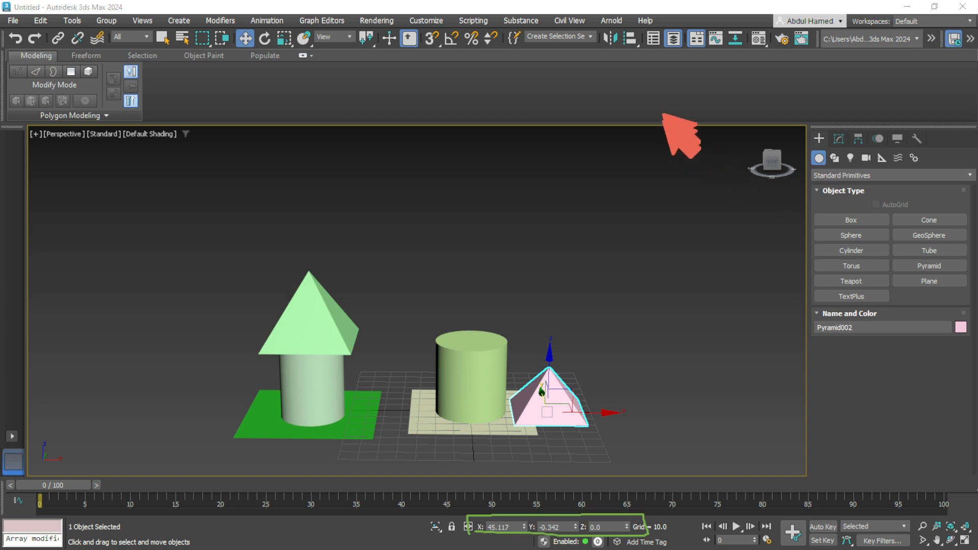
Step: Align the new pyramid to the new cylinder in X, Y and Z, pivot to pivot, and raise it to Z about 42.9
{"action": "mouse_move", "coordinate": [630, 21]}
{"action": "left_mouse_down"}
{"action": "mouse_move", "coordinate": [615, 32]}
{"action": "mouse_move", "coordinate": [636, 48]}
{"action": "mouse_move", "coordinate": [643, 20]}
{"action": "mouse_move", "coordinate": [629, 23]}
{"action": "left_mouse_up"}
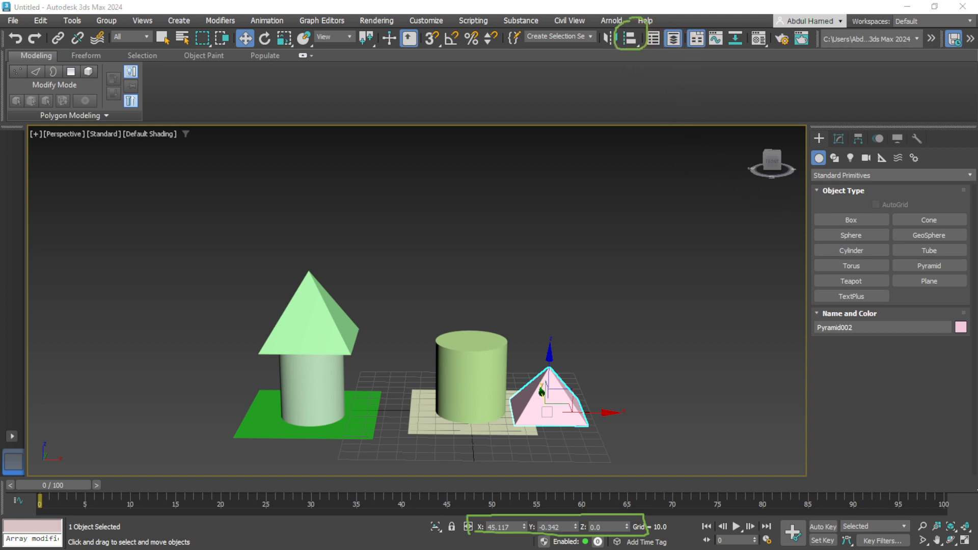
{"action": "left_click", "coordinate": [630, 38]}
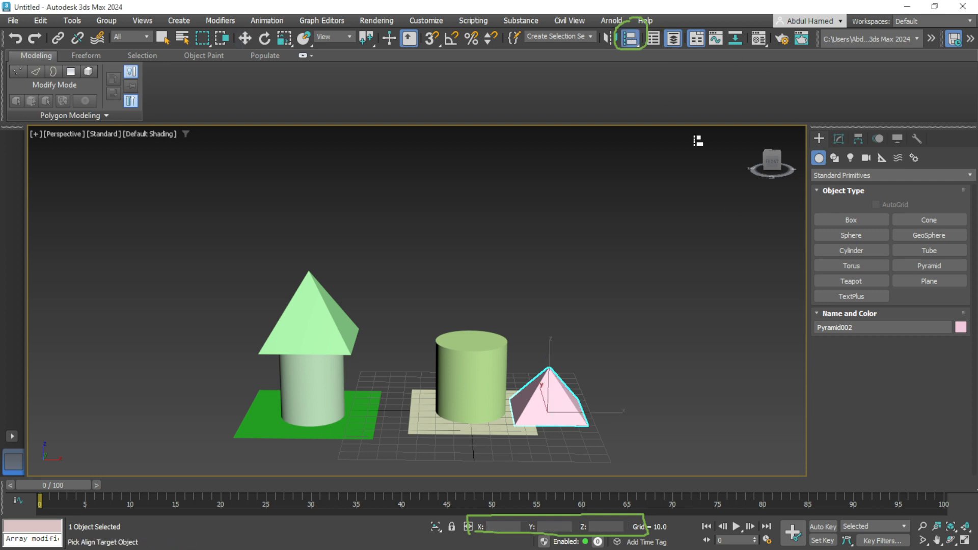
{"action": "left_click", "coordinate": [476, 362]}
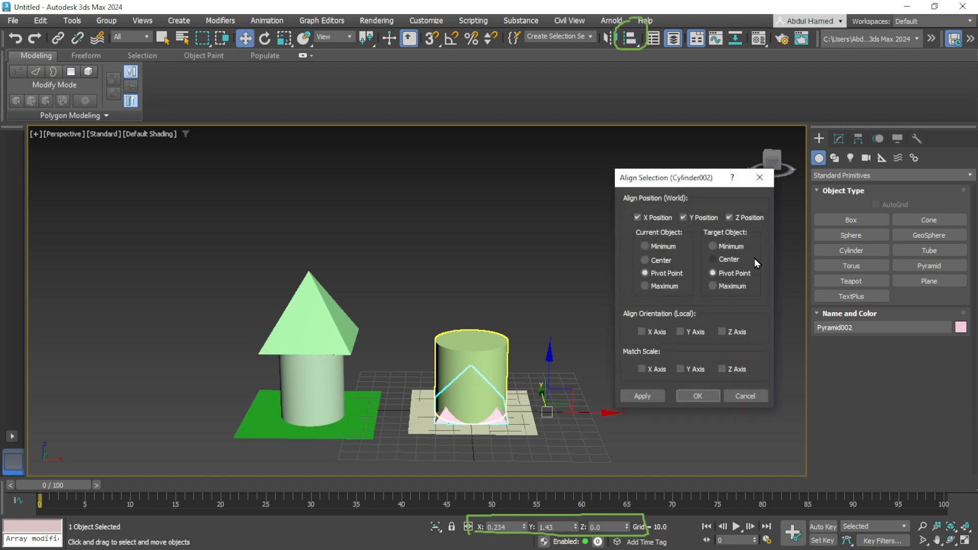
{"action": "left_click", "coordinate": [652, 219]}
{"action": "left_click", "coordinate": [702, 219]}
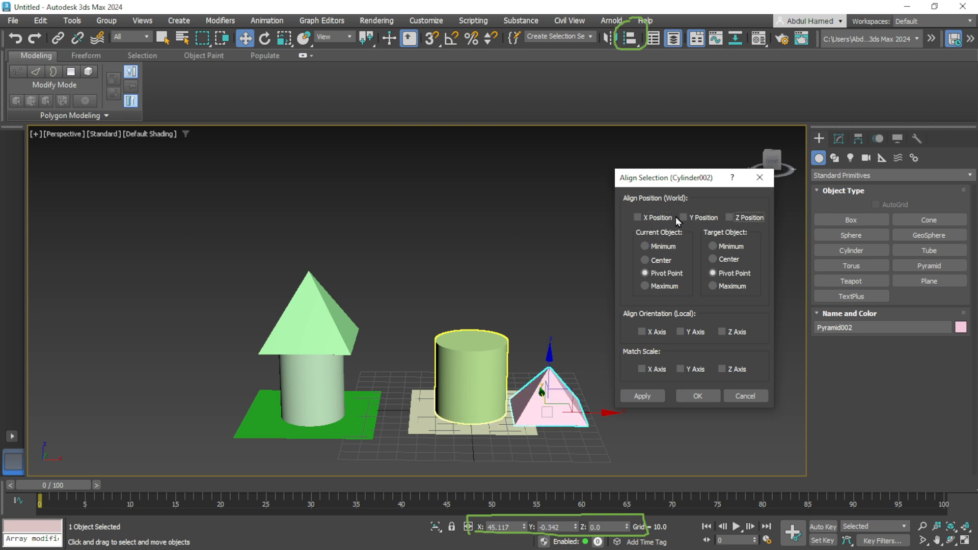
{"action": "left_click", "coordinate": [662, 217]}
{"action": "left_click", "coordinate": [705, 218]}
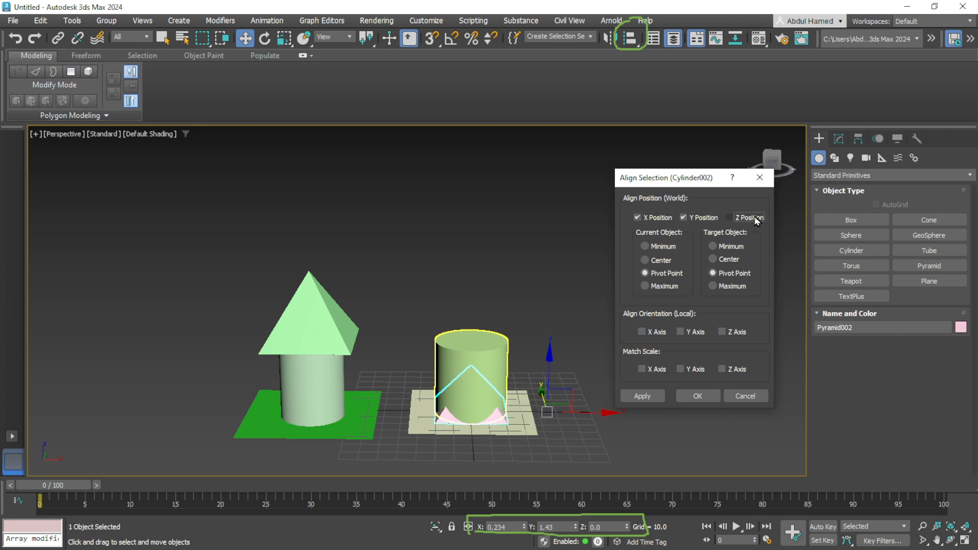
{"action": "left_click", "coordinate": [749, 217]}
{"action": "left_click", "coordinate": [695, 395]}
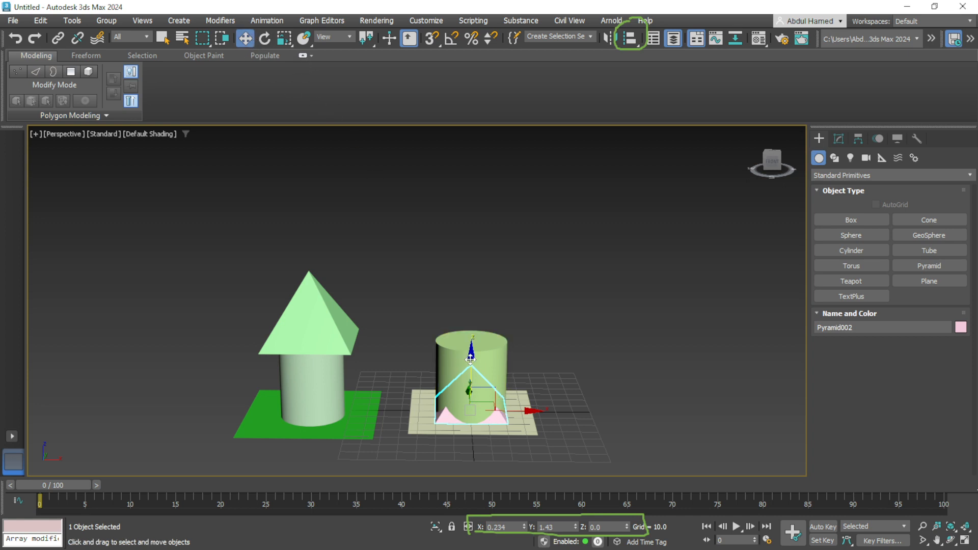
{"action": "left_click_drag", "start_coordinate": [471, 358], "coordinate": [472, 291]}
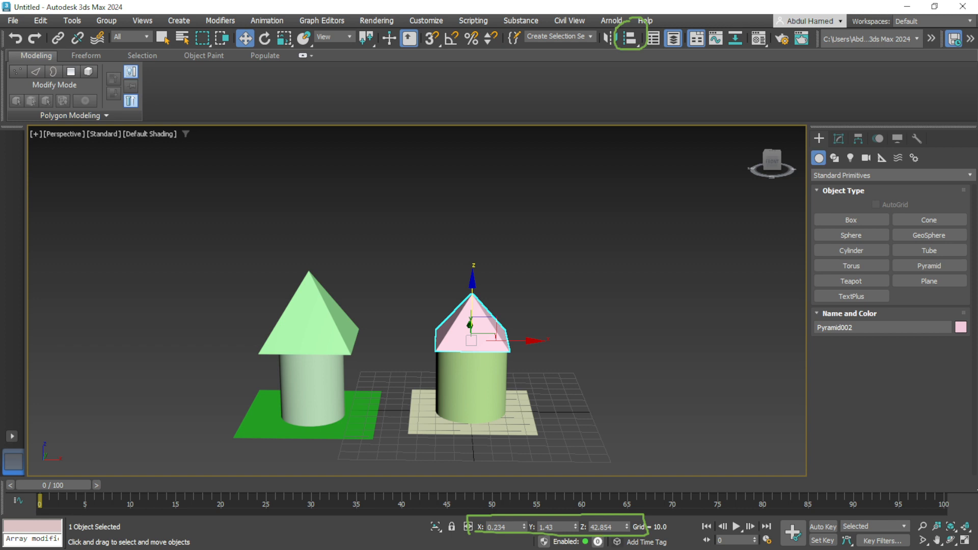
Step: Scale the new pyramid to about 142.4% in Z and about 134.5% in X and Y
{"action": "key", "text": "r"}
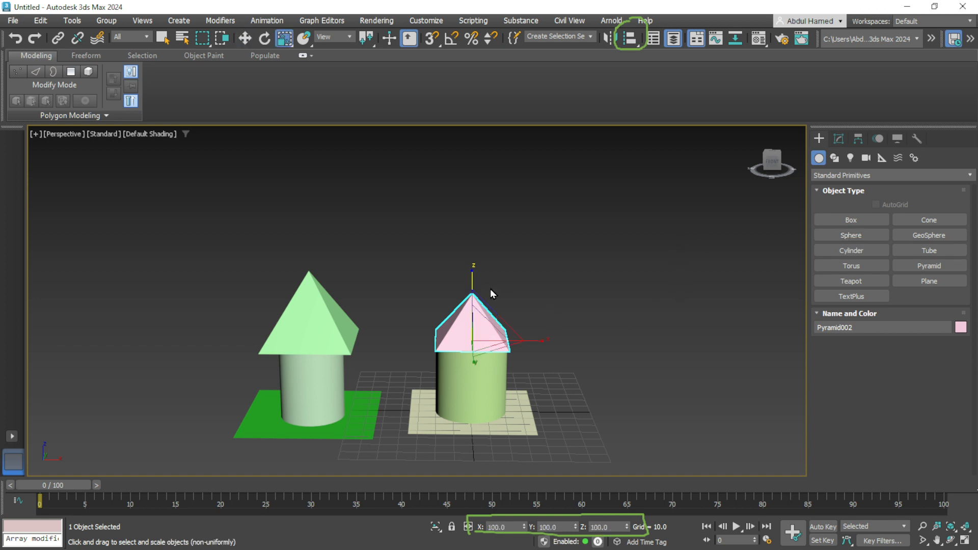
{"action": "left_click_drag", "start_coordinate": [471, 269], "coordinate": [472, 251]}
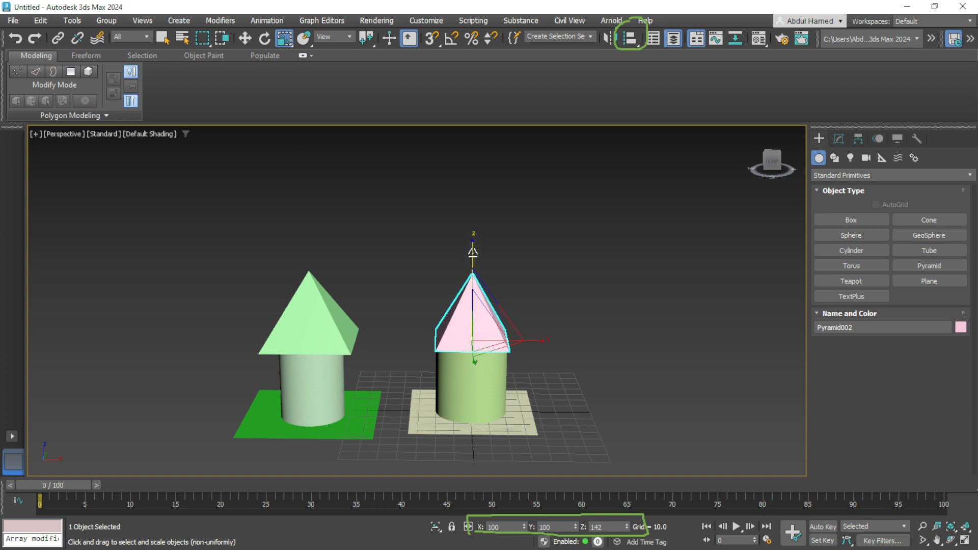
{"action": "left_click_drag", "start_coordinate": [472, 250], "coordinate": [473, 251]}
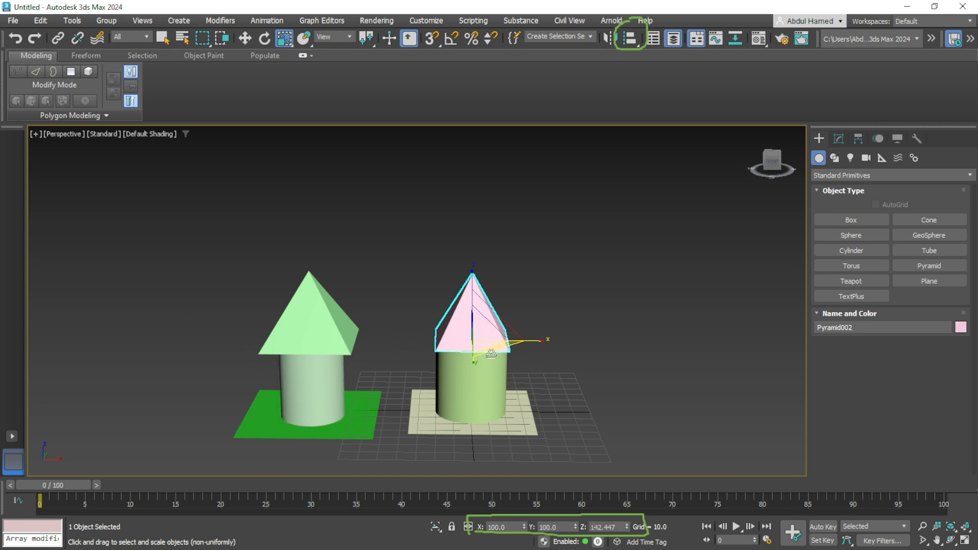
{"action": "left_click_drag", "start_coordinate": [491, 353], "coordinate": [505, 359]}
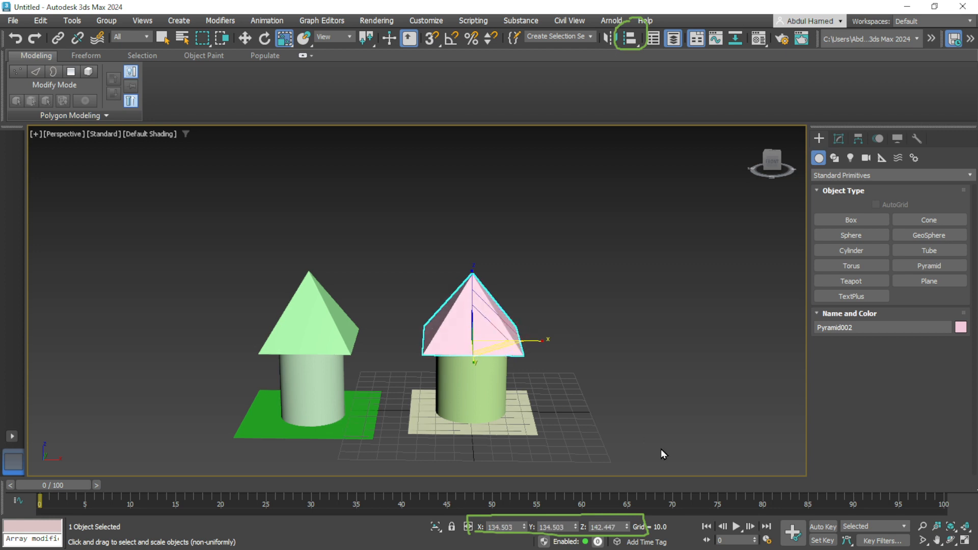